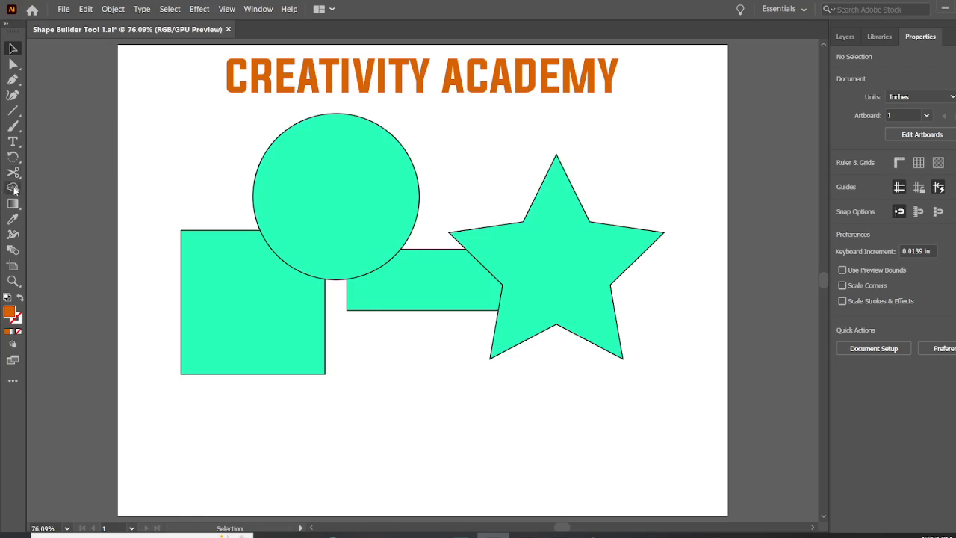
Step: Change the fill of the circle to a purple swatch
left_click(12, 188)
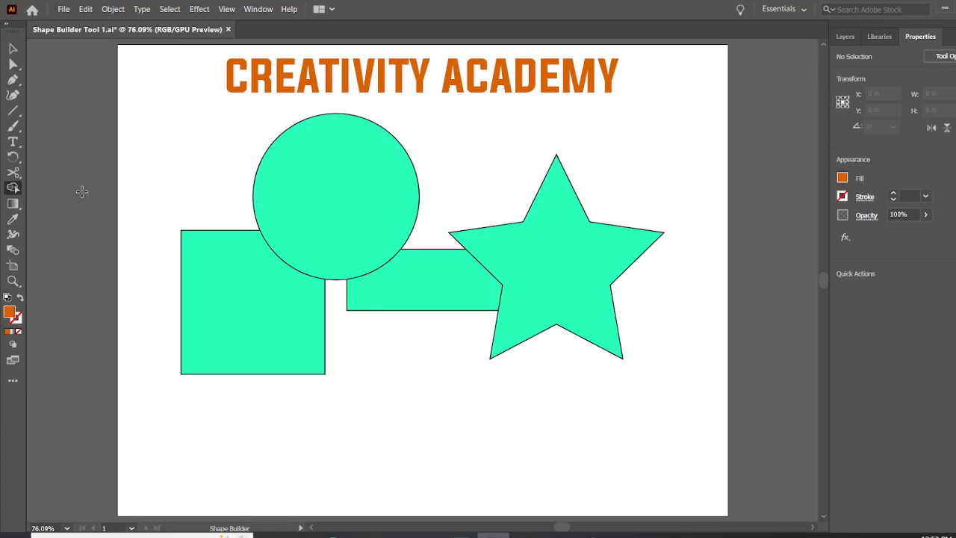
left_click(17, 52)
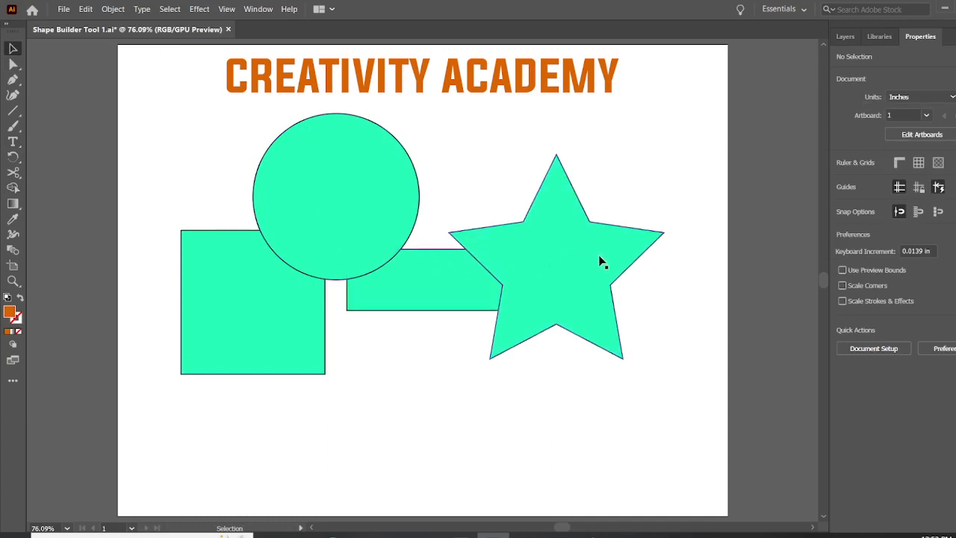
left_click(345, 213)
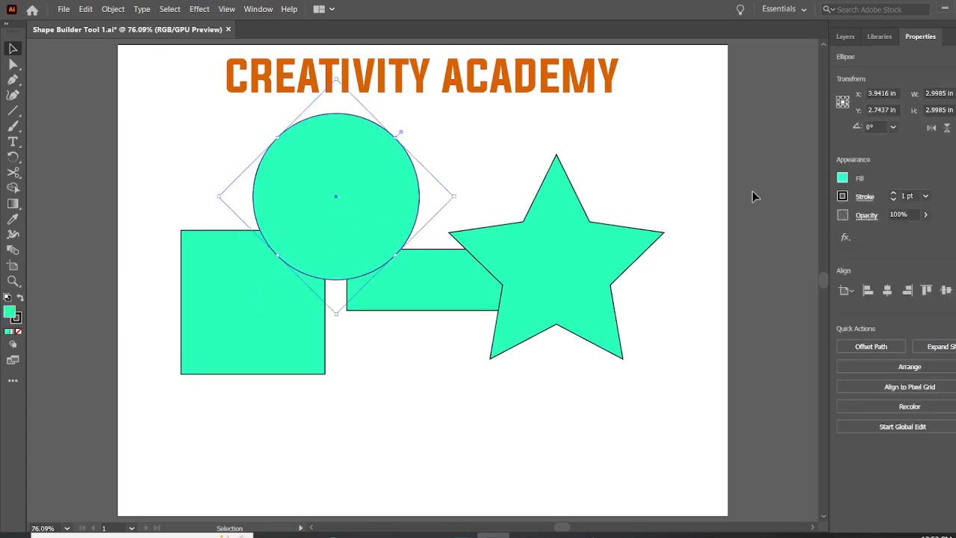
left_click(846, 179)
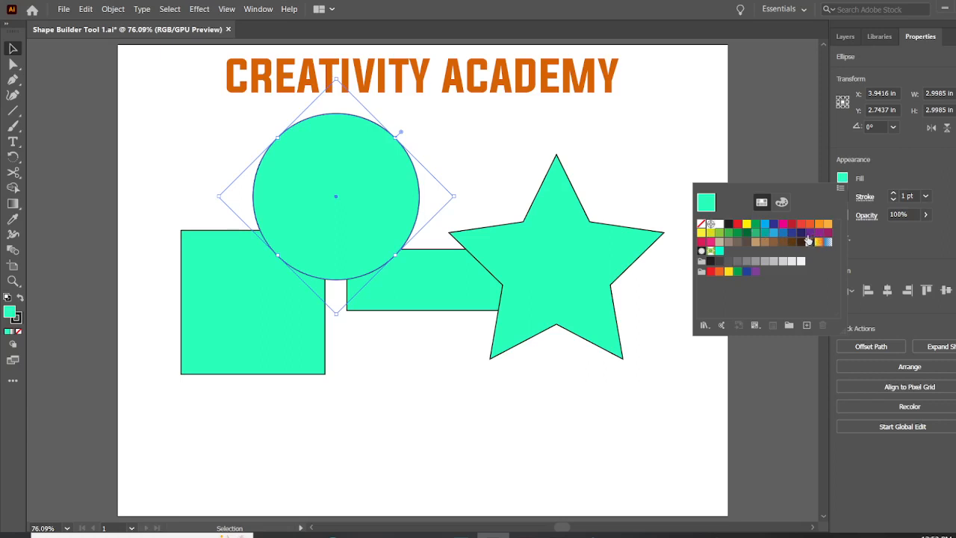
left_click(810, 232)
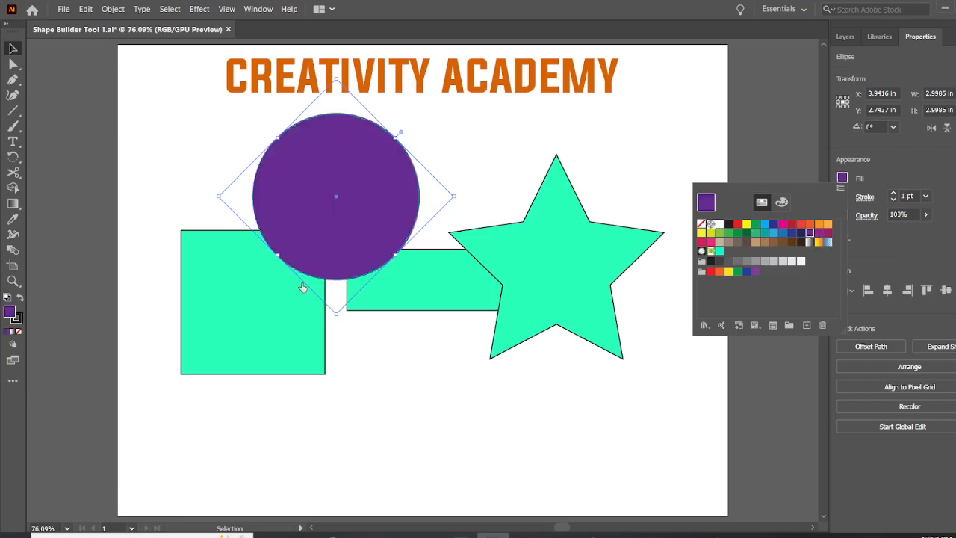
Step: Change the fill of the square overlapped by the circle to a dark magenta swatch
left_click(267, 311)
left_click(266, 311)
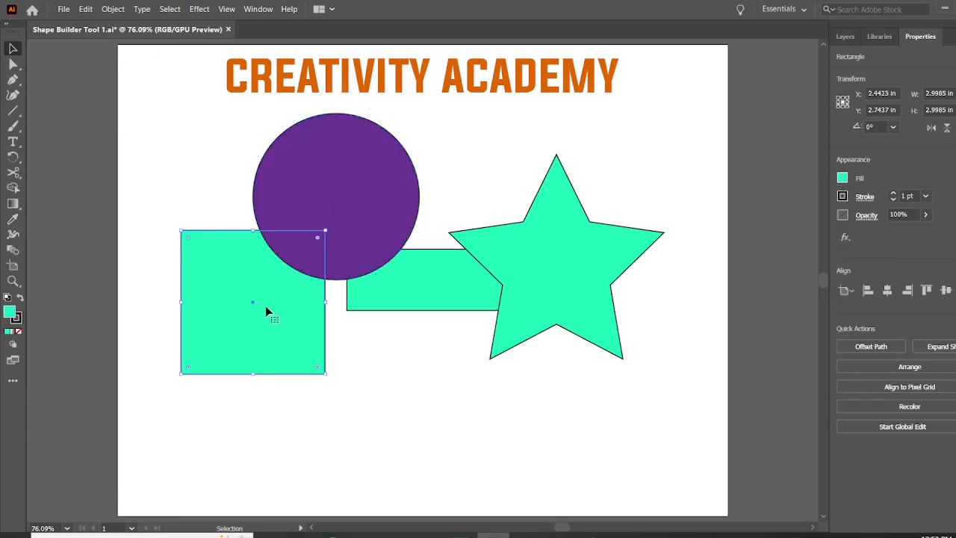
left_click(844, 178)
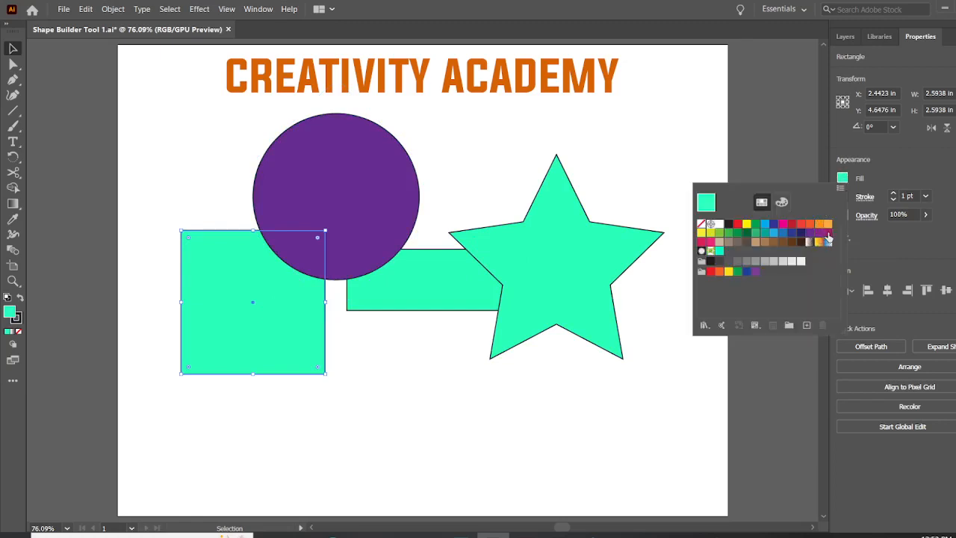
left_click(826, 233)
Step: Change the fill of the rectangle between the circle and the star to an orange swatch
left_click(487, 282)
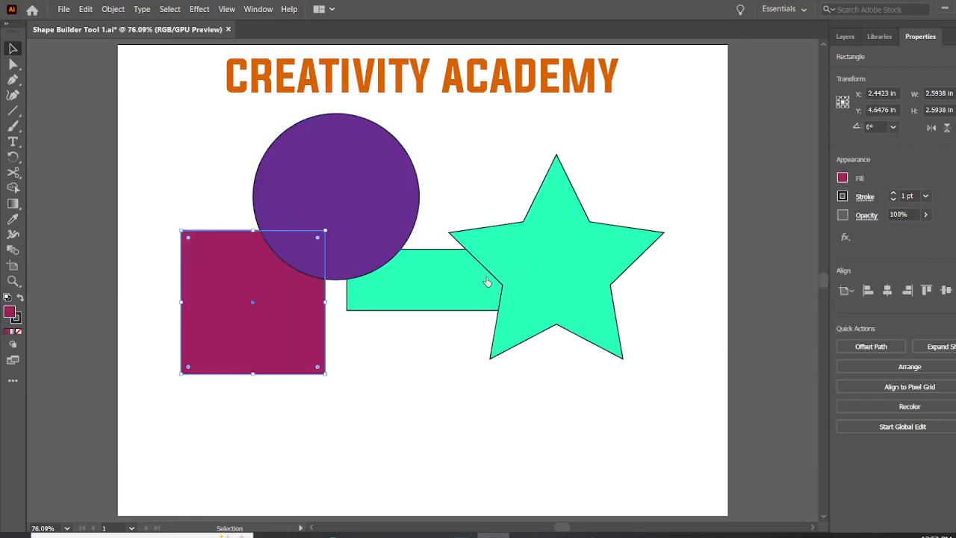
left_click(463, 276)
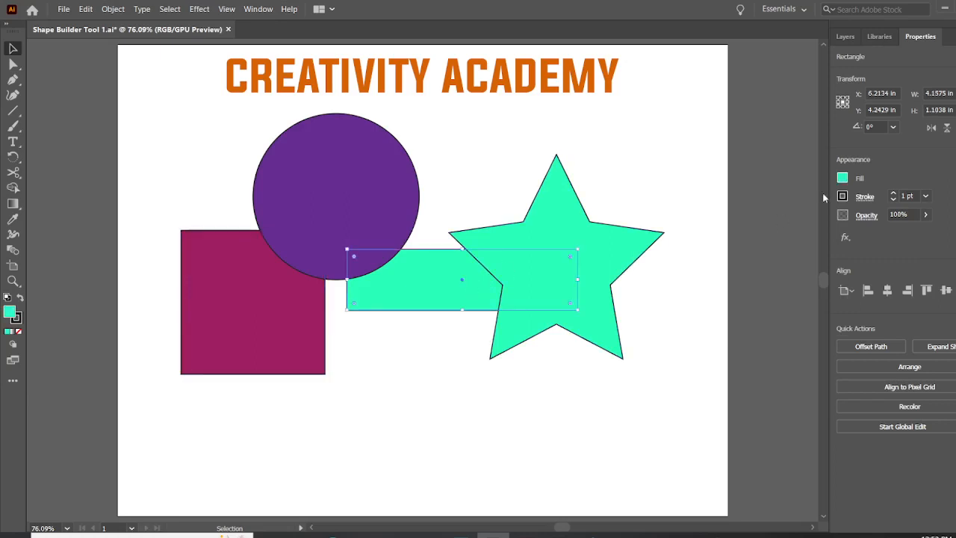
left_click(842, 179)
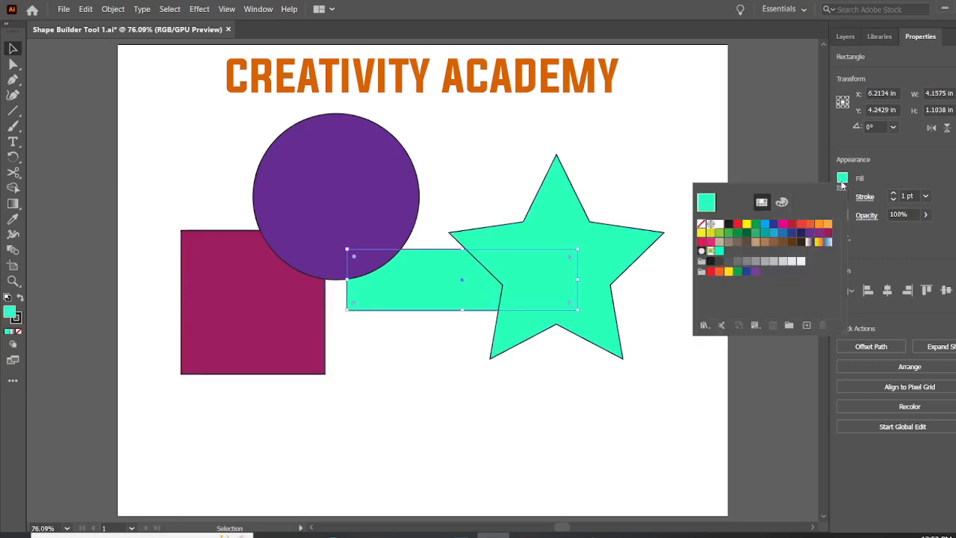
left_click(810, 225)
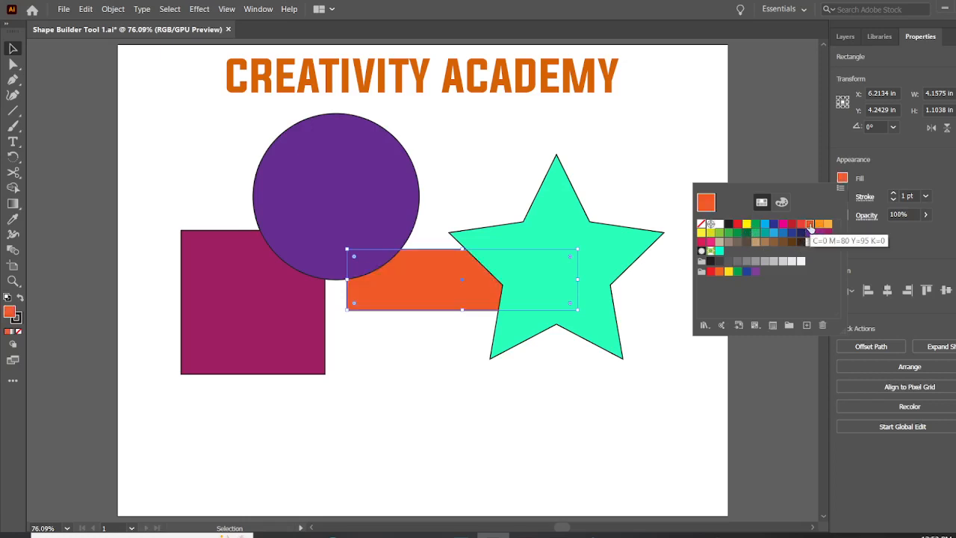
Step: Fill the star with the blue swatch C=85 M=50 Y=0 K=0 and clear the selection
left_click(632, 256)
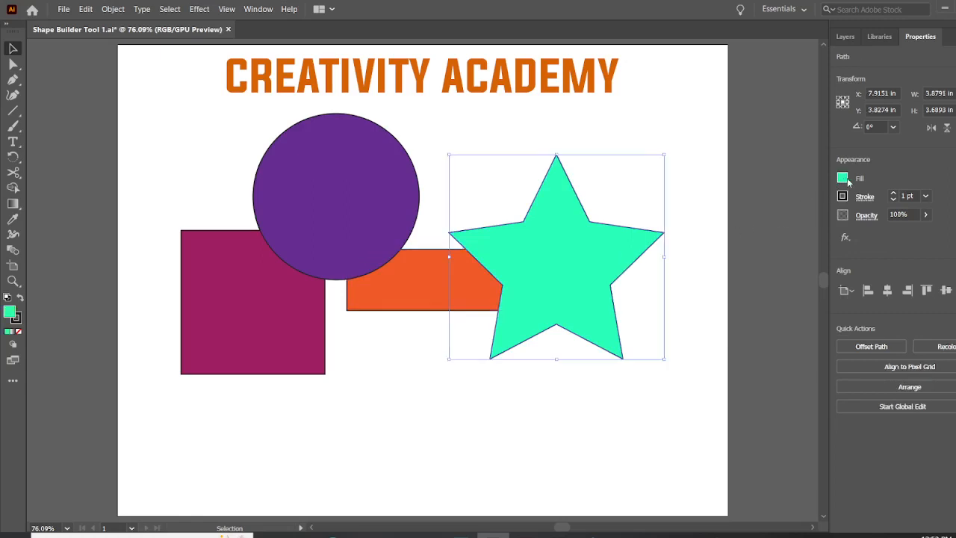
left_click(843, 178)
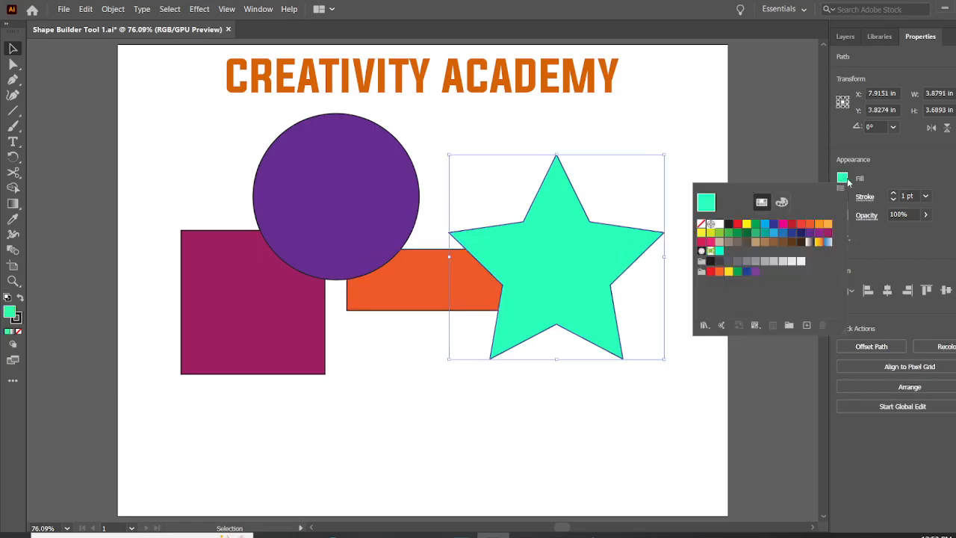
left_click(783, 233)
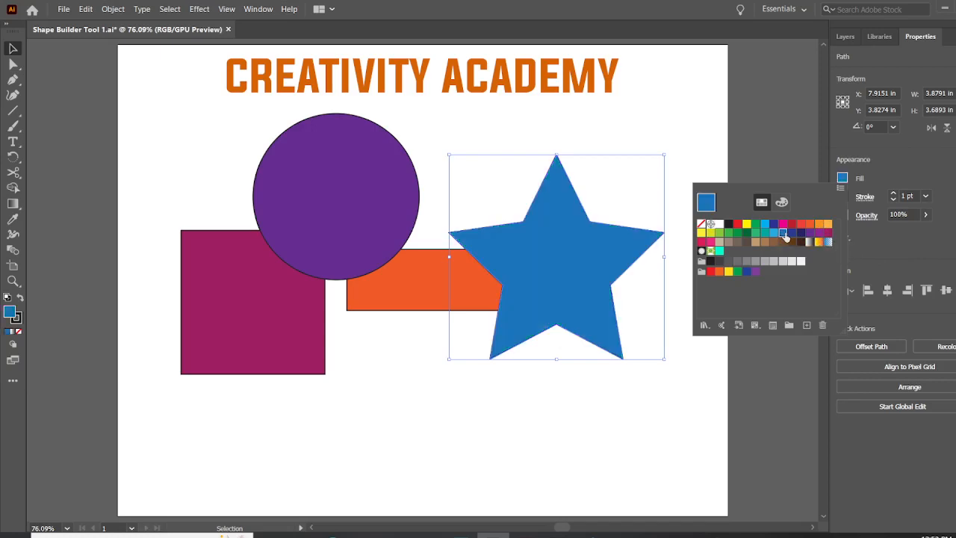
left_click(588, 137)
left_click(587, 135)
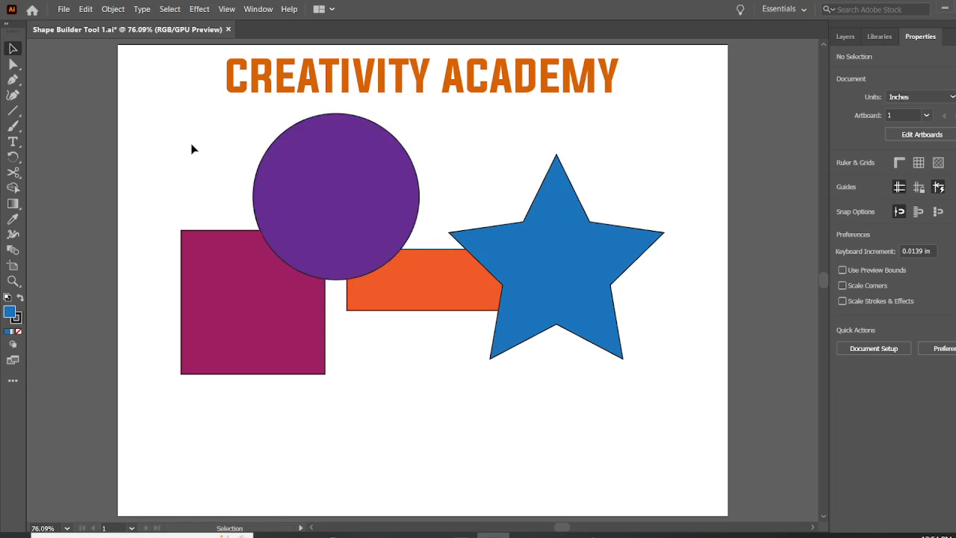
Step: Select the circle and square together, first by area and once more one by one, clearing the selection each time
mouse_move(192, 145)
left_mouse_down()
mouse_move(279, 223)
mouse_move(197, 153)
left_mouse_up()
left_click_drag(252, 195, 301, 252)
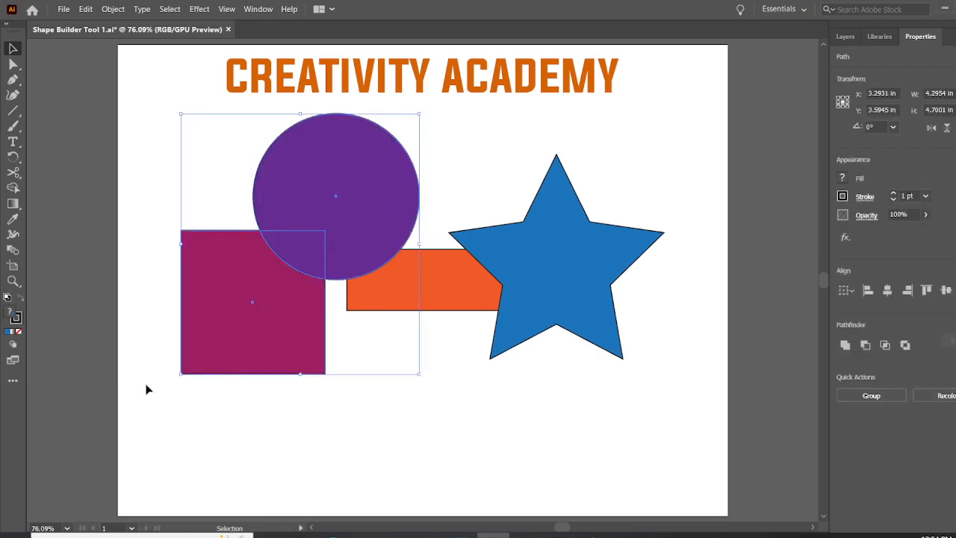
left_click(480, 142)
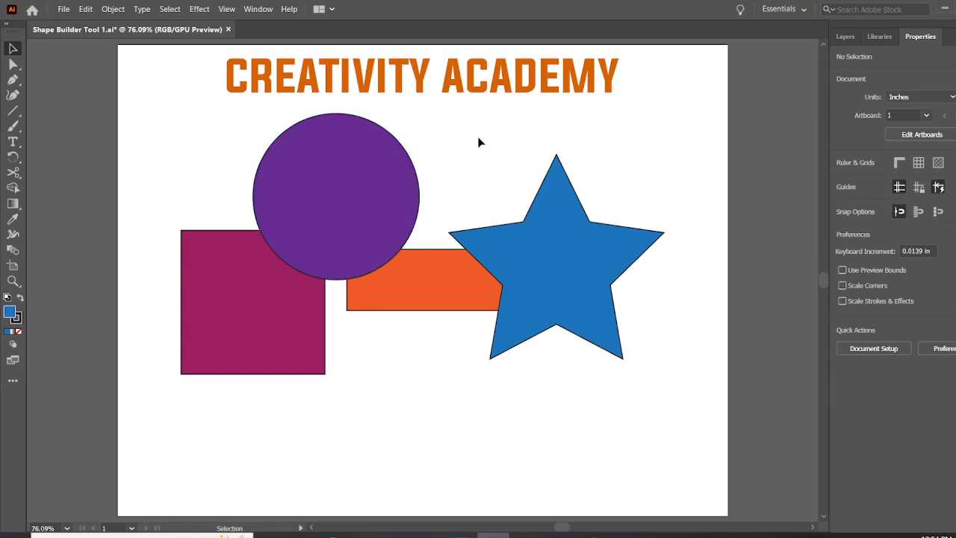
left_click(348, 163)
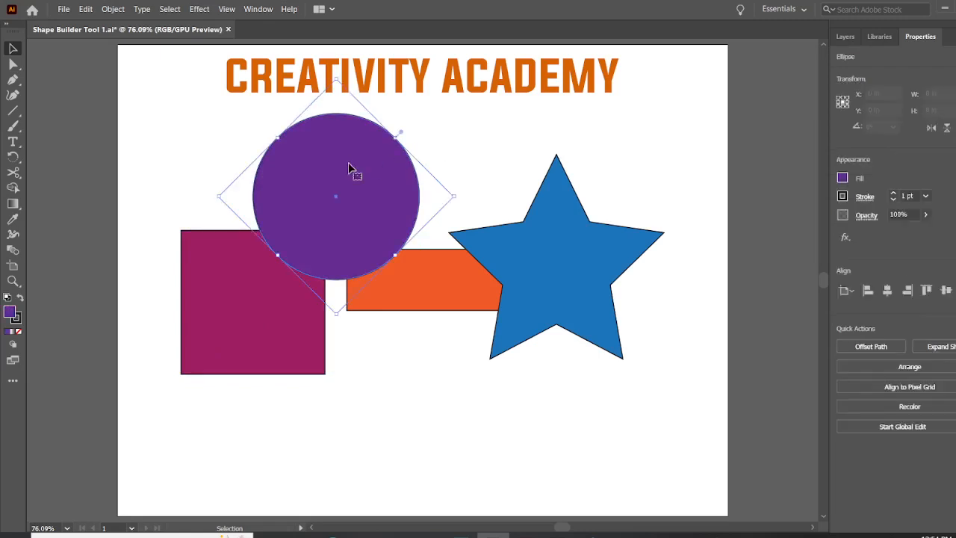
left_click(218, 291, "shift")
left_click(479, 146)
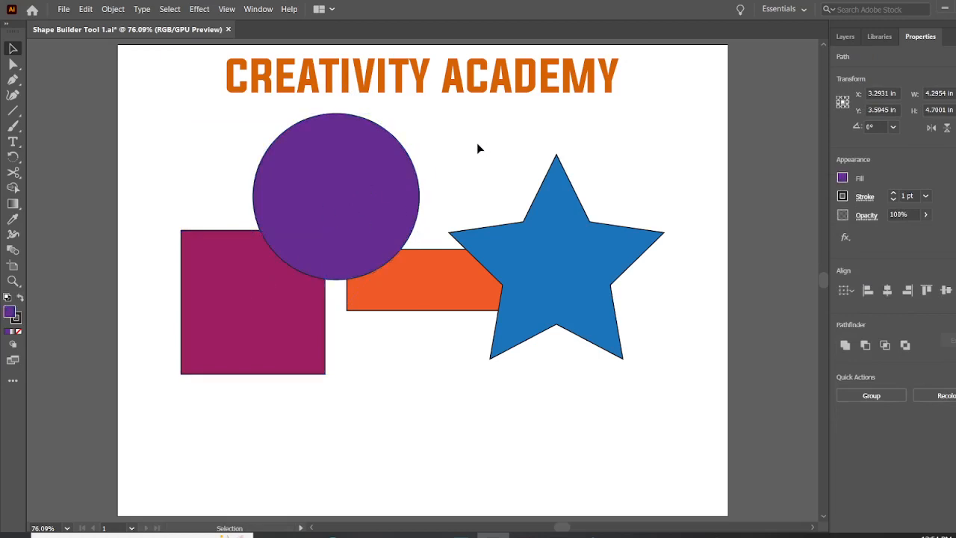
Step: Select the circle and the star together, and clear the selection
left_click(320, 174)
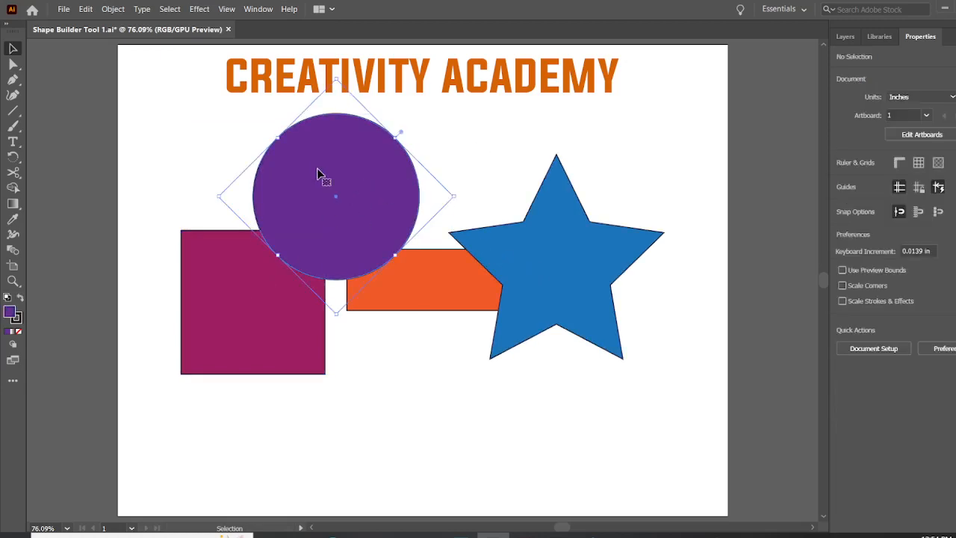
left_click(564, 292, "shift")
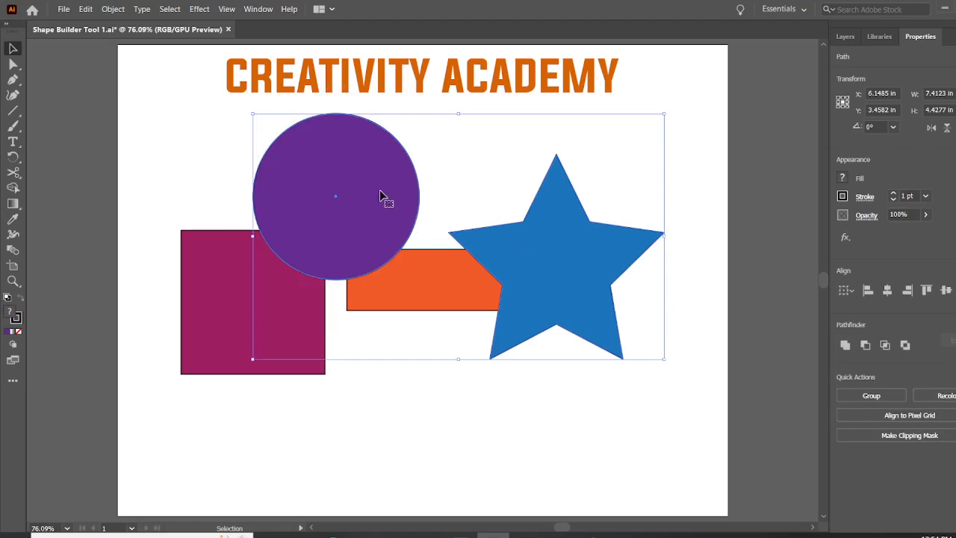
left_click_drag(380, 191, 335, 188)
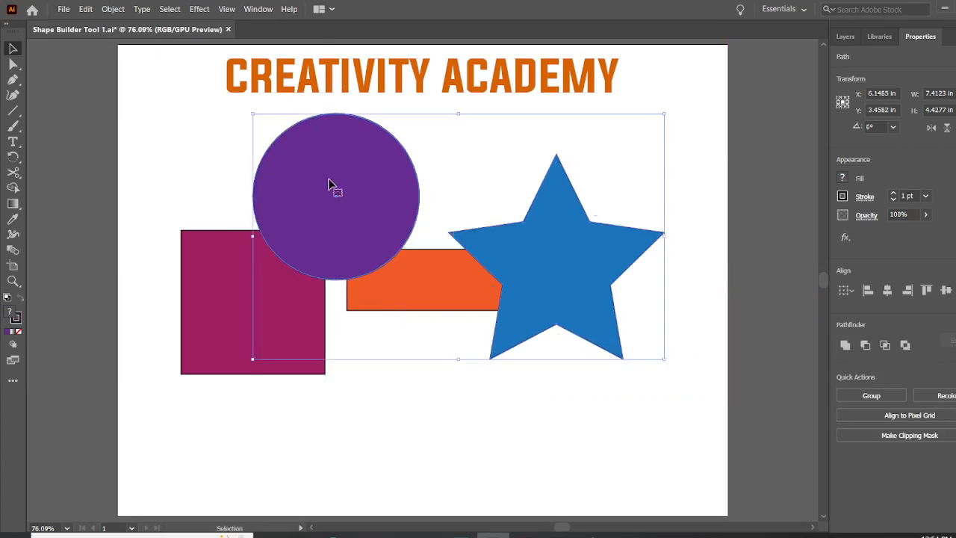
left_click(368, 433)
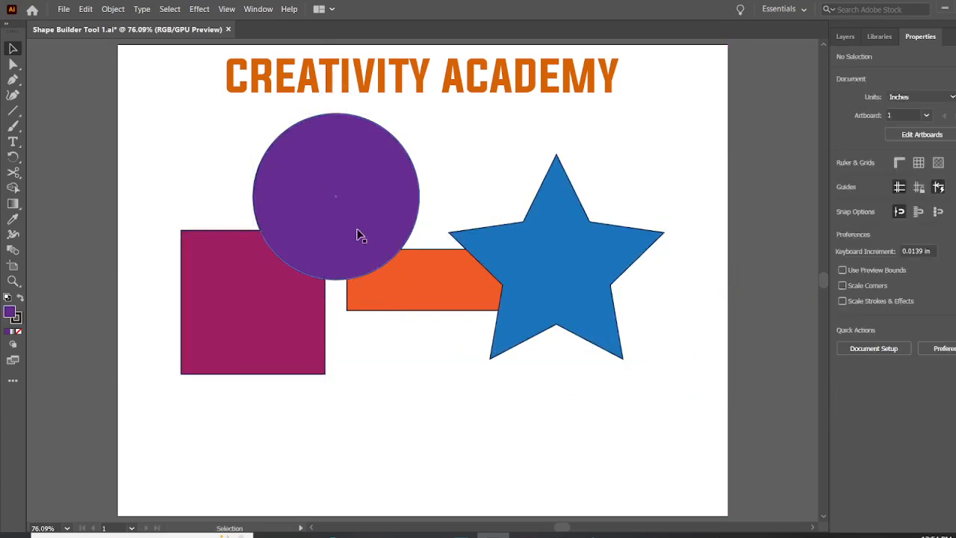
Step: Try uniting the circle and square into one shape, and move the combined shape around the artboard
left_click_drag(208, 144, 293, 274)
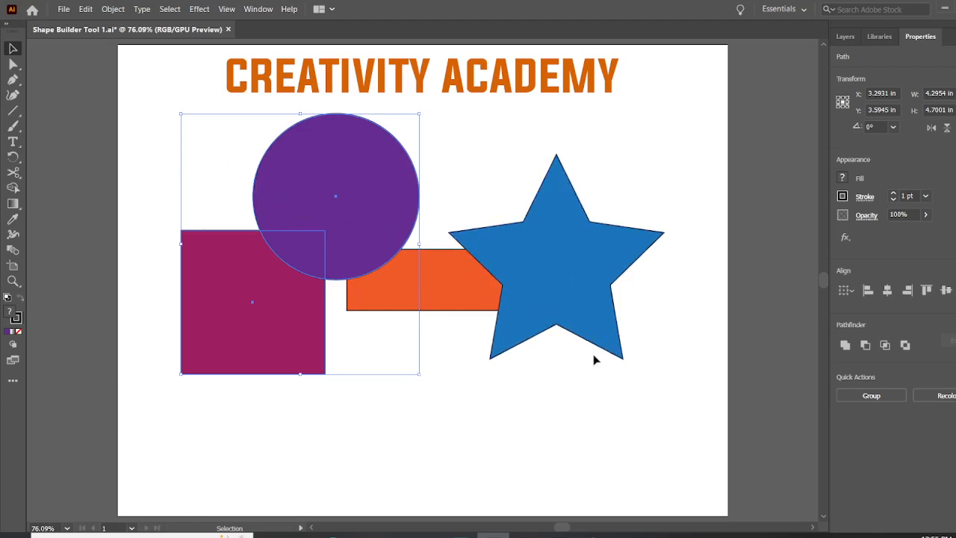
left_click(846, 345)
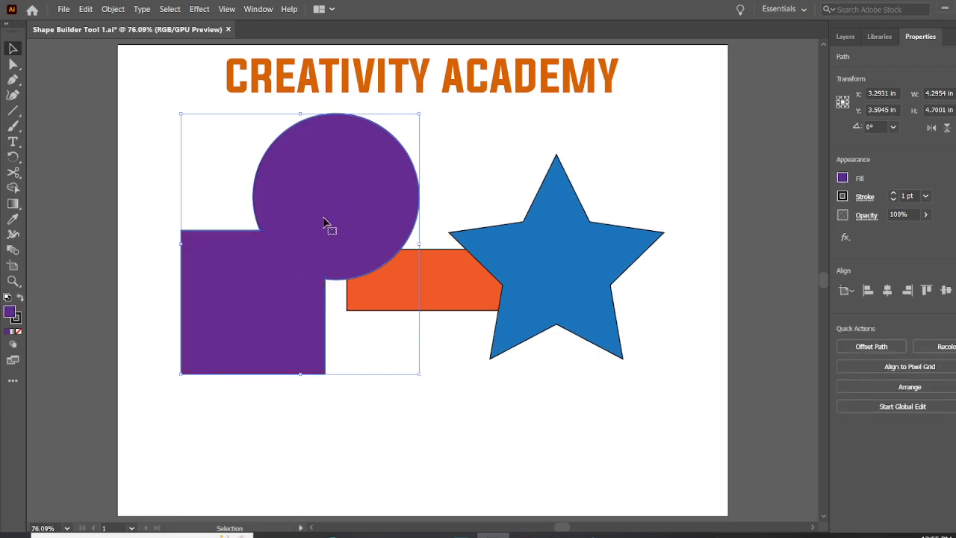
mouse_move(323, 221)
left_mouse_down()
mouse_move(275, 238)
mouse_move(271, 219)
mouse_move(241, 224)
mouse_move(365, 195)
mouse_move(336, 196)
mouse_move(307, 215)
left_mouse_up()
left_click(371, 395)
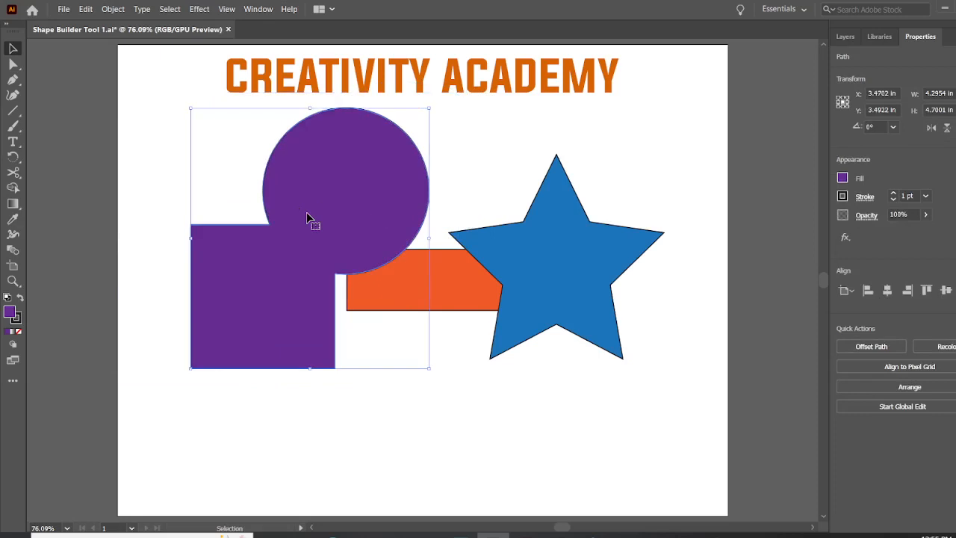
left_click_drag(307, 217, 299, 246)
Step: Check the united shape in outline view, and undo its moves and the Unite operation
key("ctrl+y")
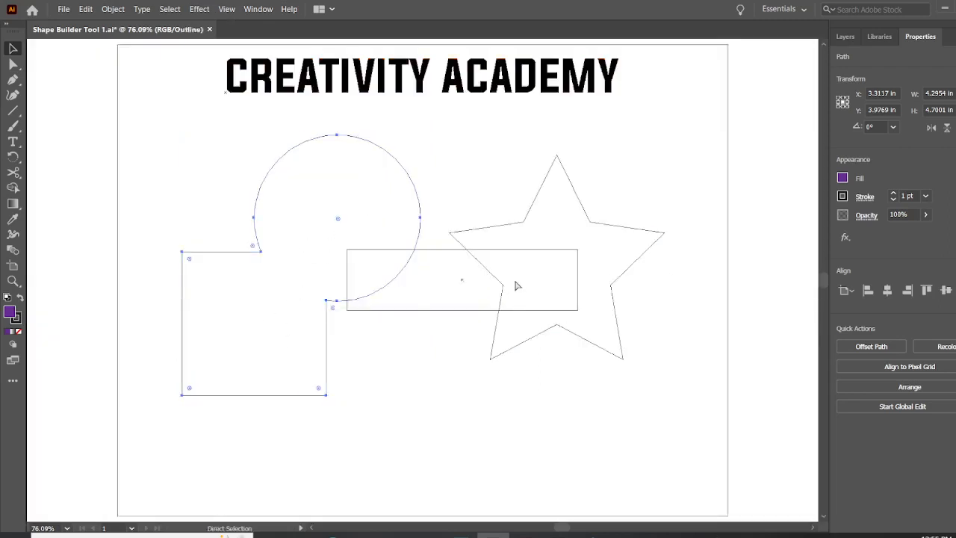
key("ctrl+y")
key("ctrl+z")
key("ctrl+z")
key("ctrl+z")
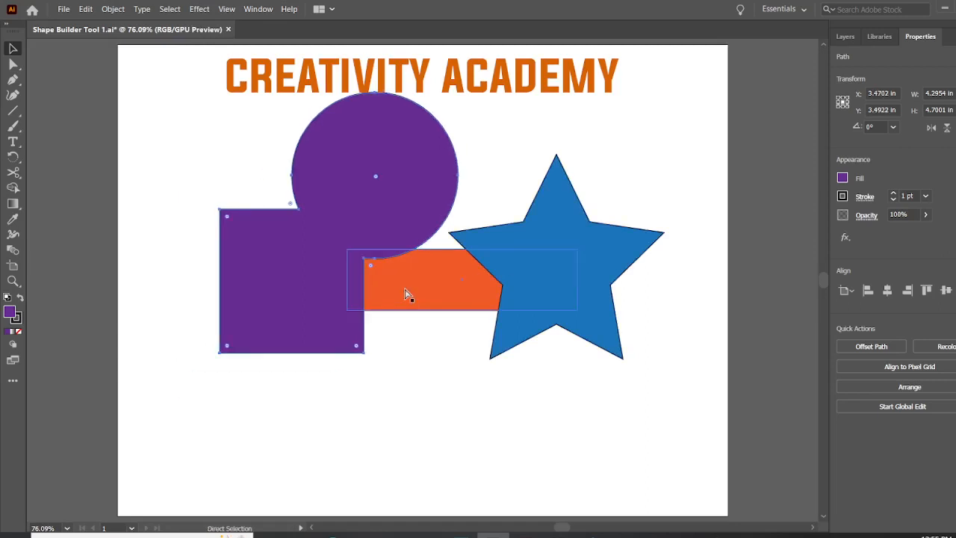
key("ctrl+z")
key("ctrl+z")
key("ctrl+z")
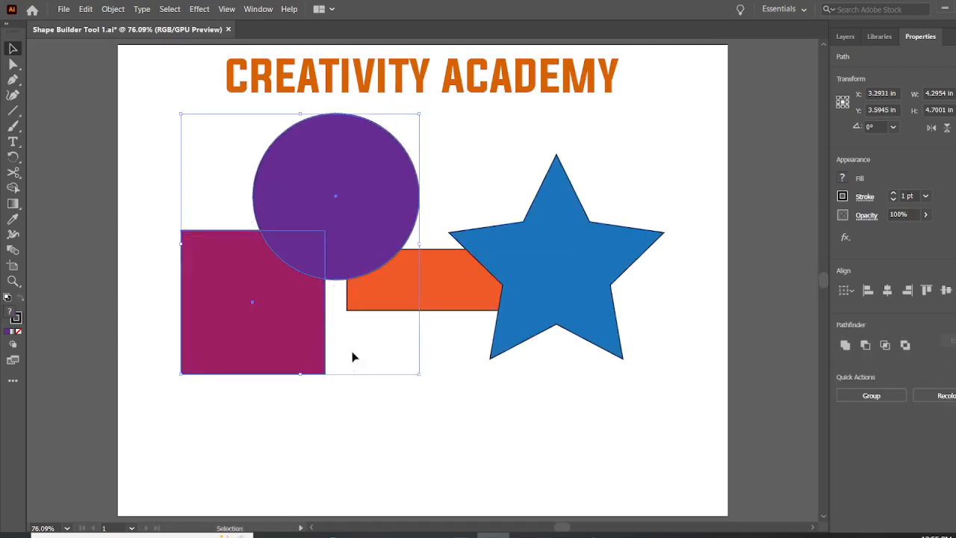
Step: Deselect everything, inspect the separate shapes in outline view, and return to the colour preview
left_click(441, 387)
key("ctrl+y")
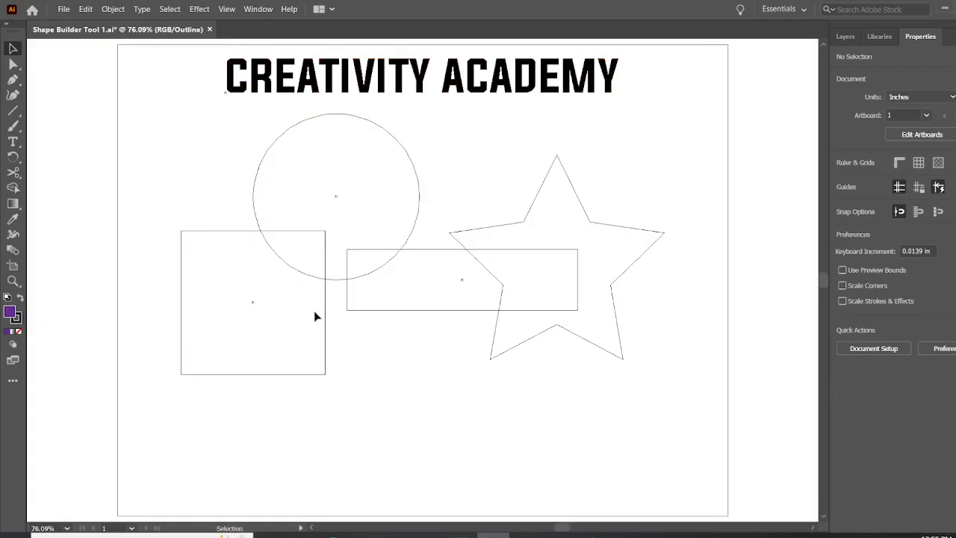
key("ctrl+y")
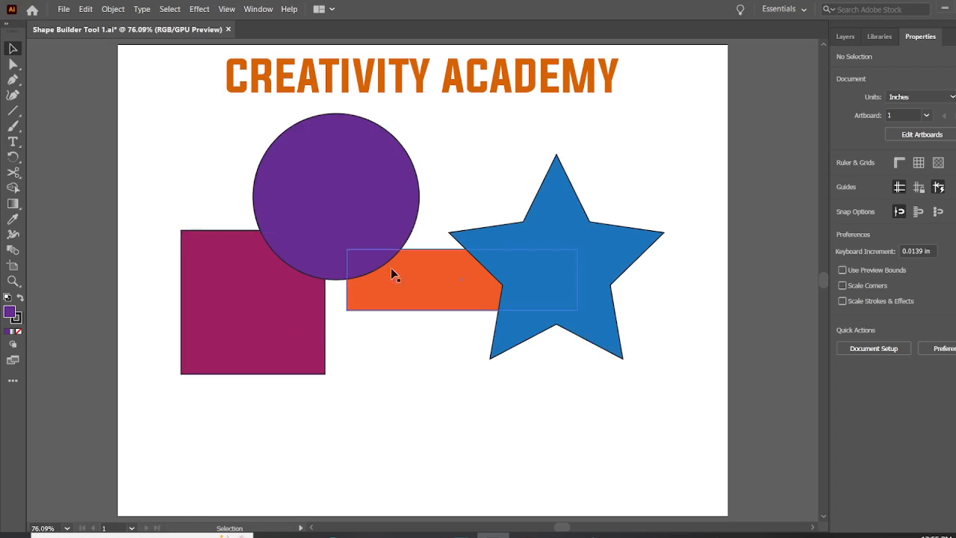
Step: Select the circle and square together and check their overlapping paths in outline view, returning to the colour preview
left_click_drag(185, 135, 282, 280)
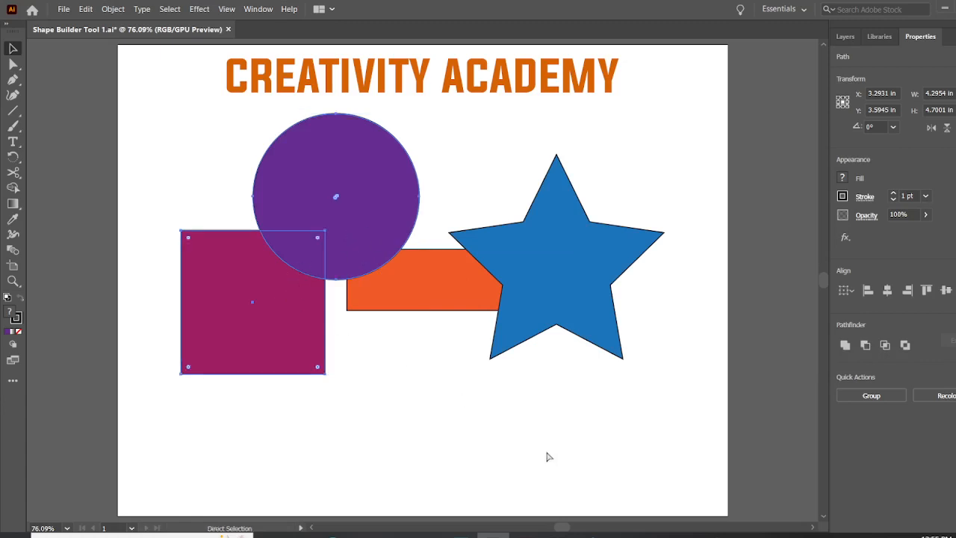
key("ctrl+y")
key("a")
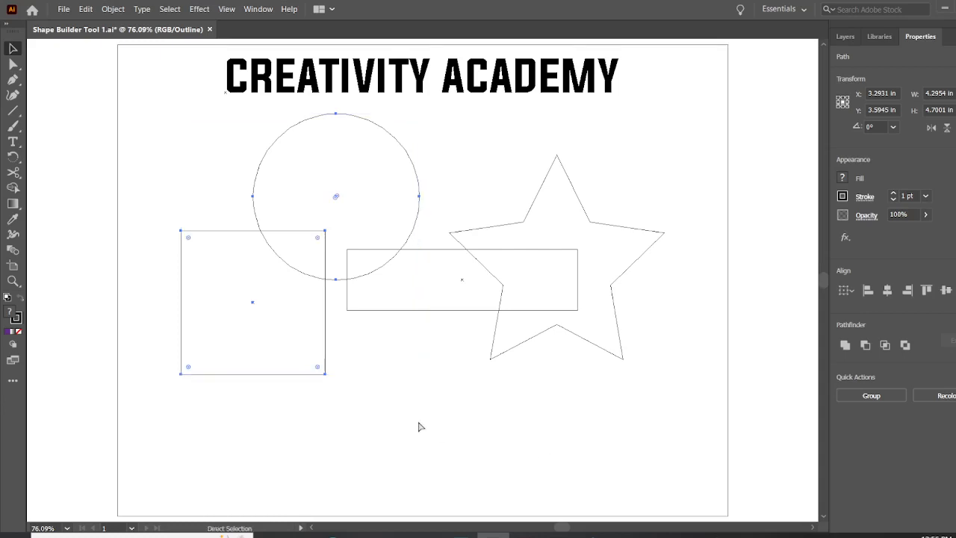
key("ctrl+y")
key("v")
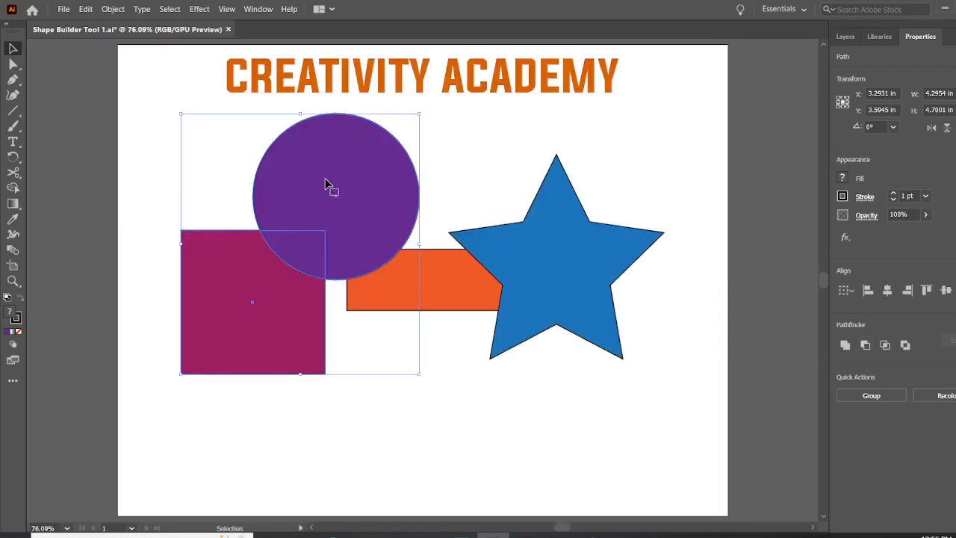
Step: Try subtracting the circle from the square with Minus Front, and undo the subtraction
left_click(865, 346)
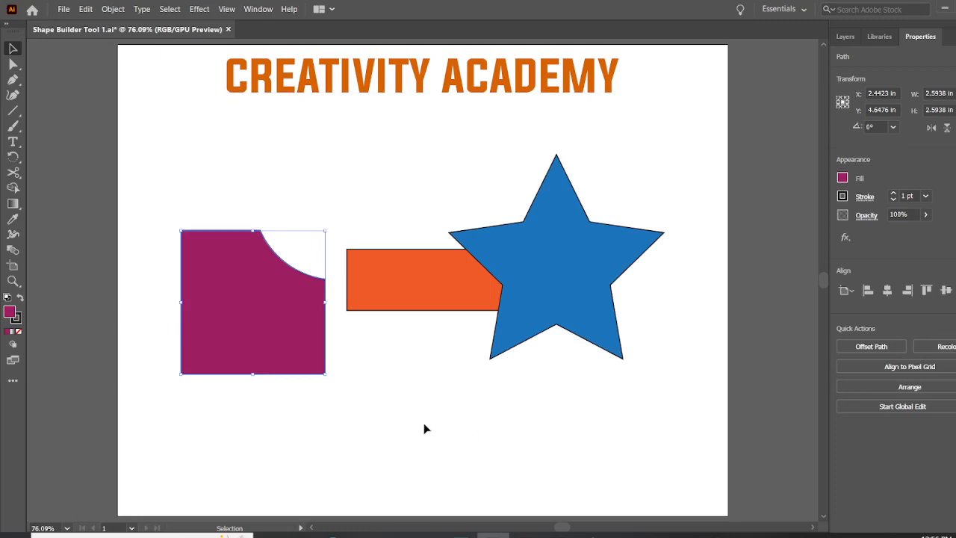
key("ctrl+z")
key("v")
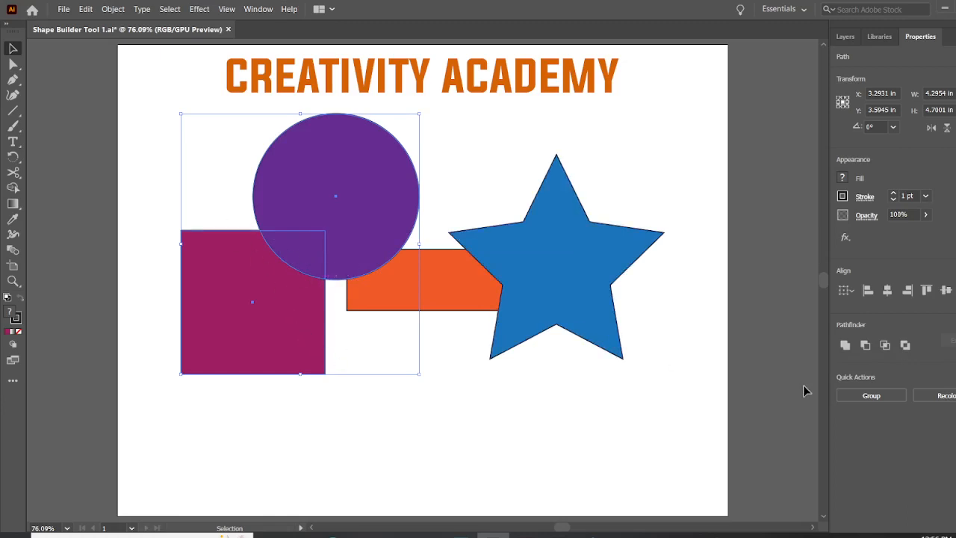
Step: Try the Intersect operation on the circle and square, move the remaining piece slightly, and undo everything
left_click(885, 345)
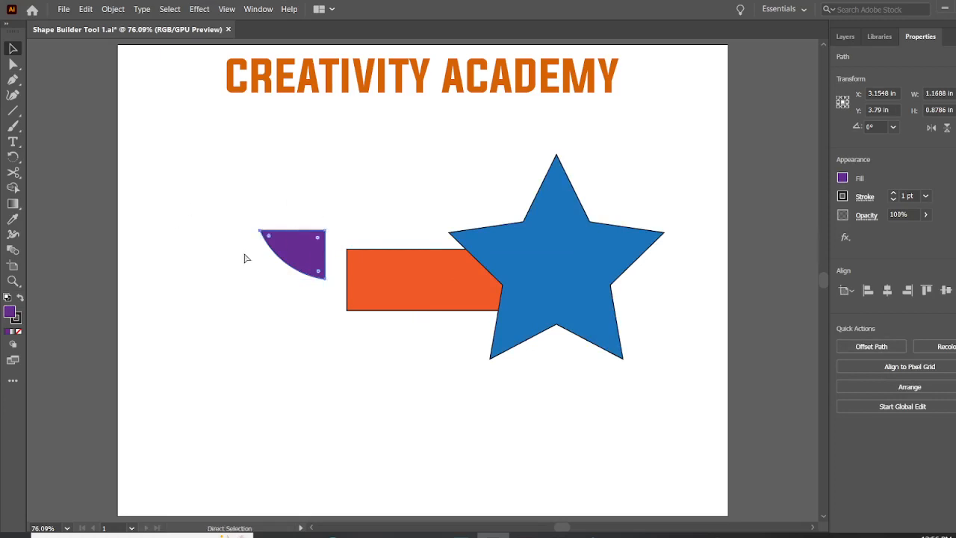
key("ctrl+z")
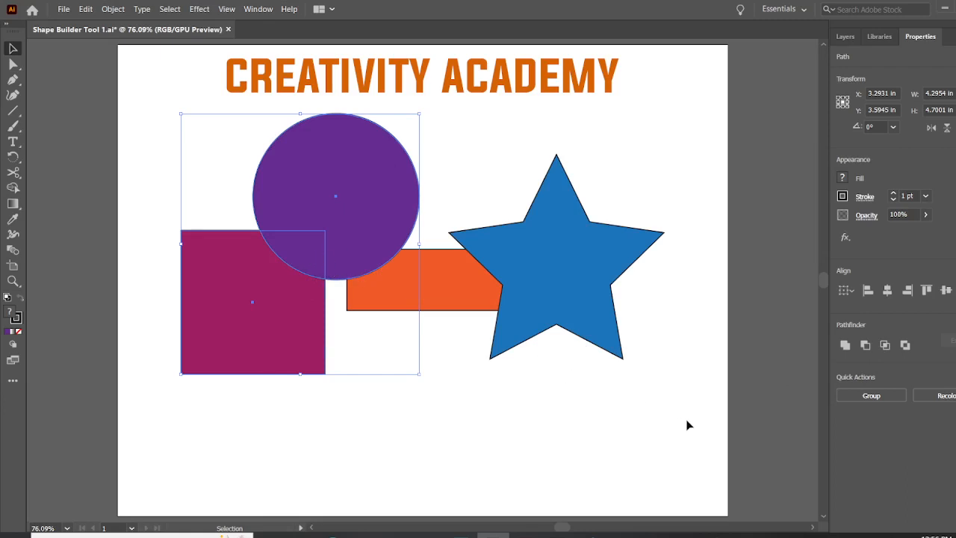
left_click(885, 350)
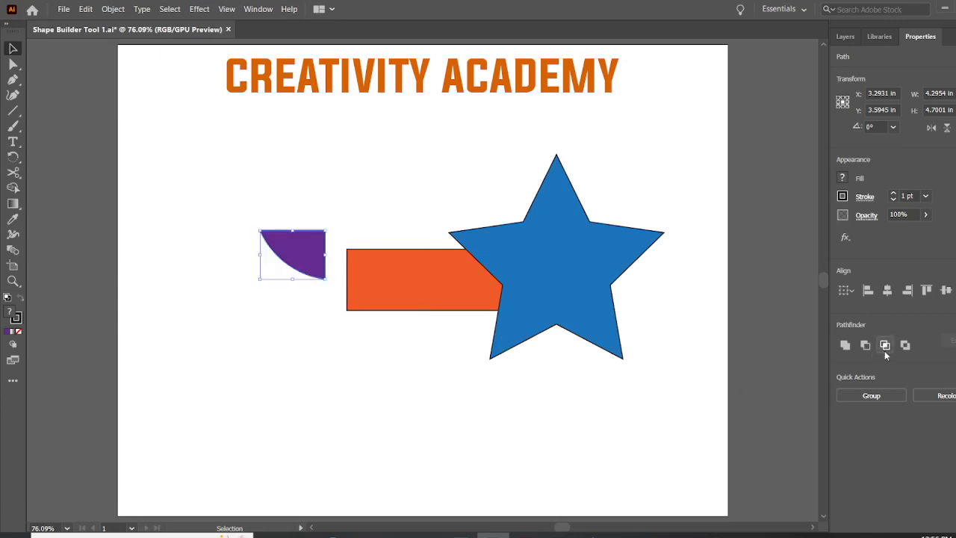
mouse_move(317, 245)
left_mouse_down()
mouse_move(359, 188)
mouse_move(306, 247)
left_mouse_up()
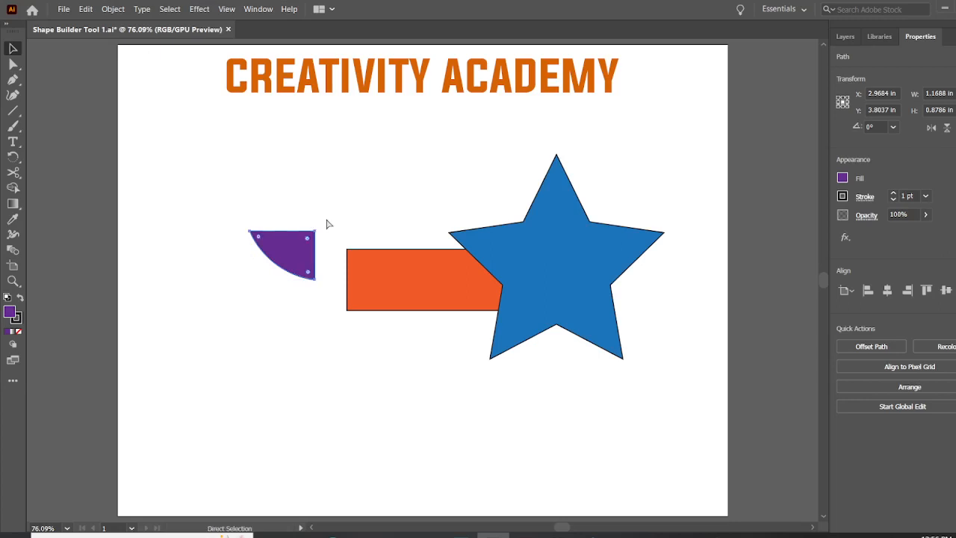
key("ctrl+z")
key("ctrl+z")
key("ctrl+z")
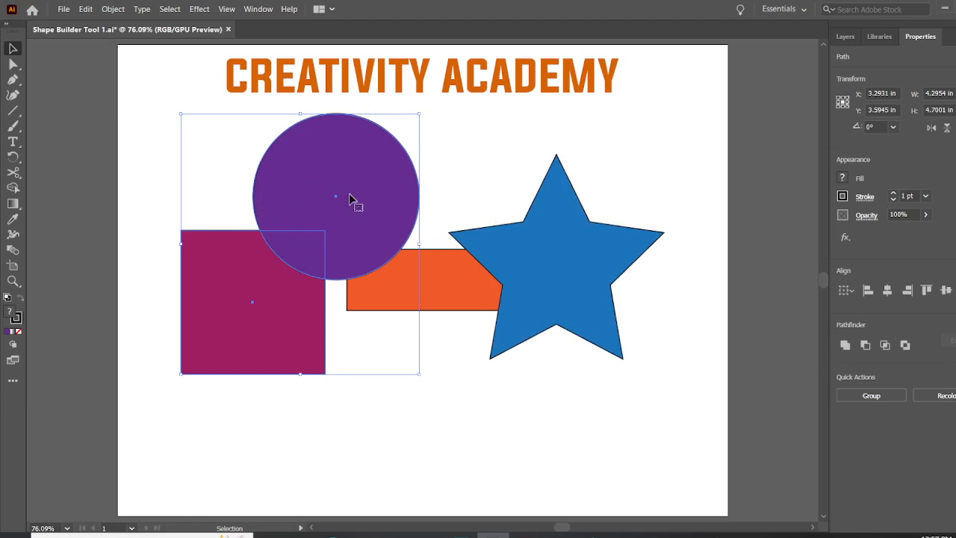
Step: Try the Exclude operation on the circle and square, move the resulting group slightly, and undo both changes
left_click(905, 344)
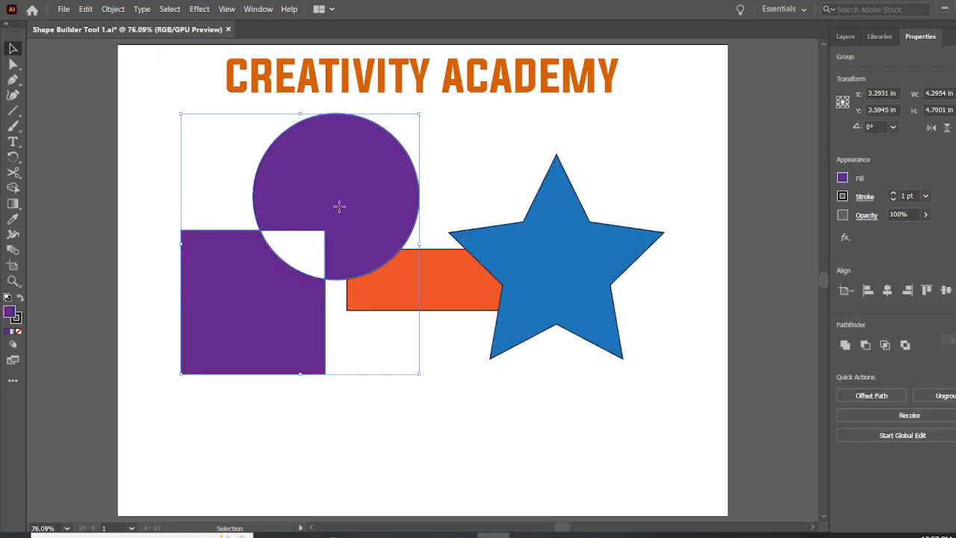
mouse_move(339, 206)
left_mouse_down()
mouse_move(249, 174)
mouse_move(341, 212)
left_mouse_up()
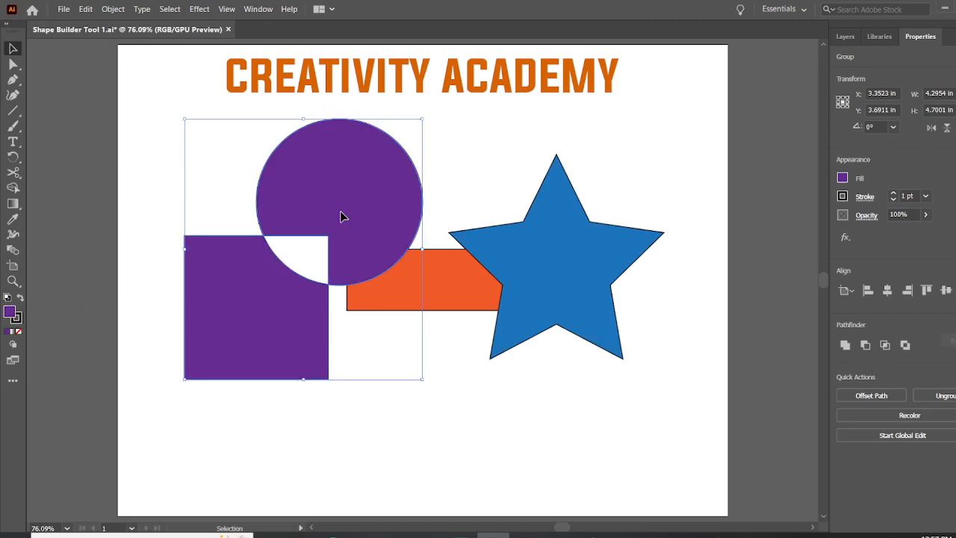
right_click(342, 215)
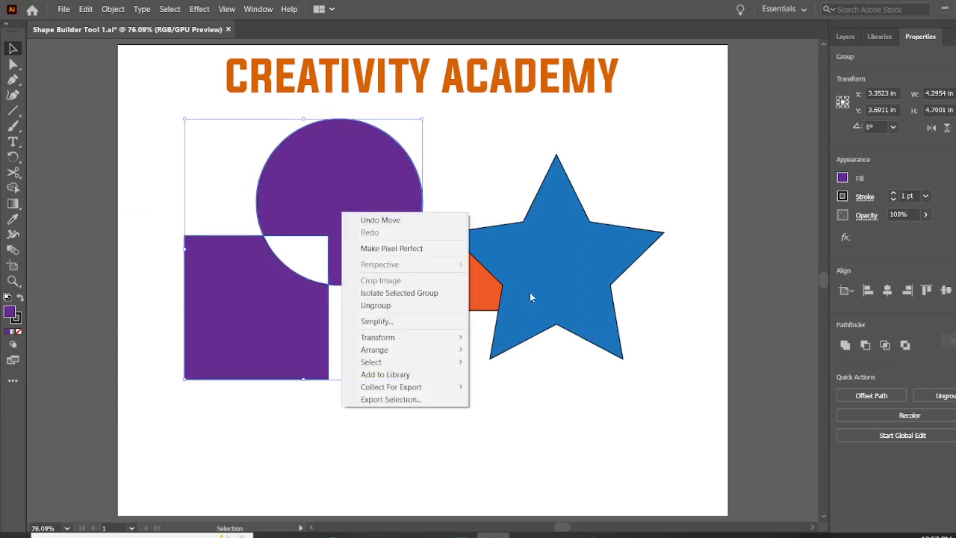
left_click(622, 136)
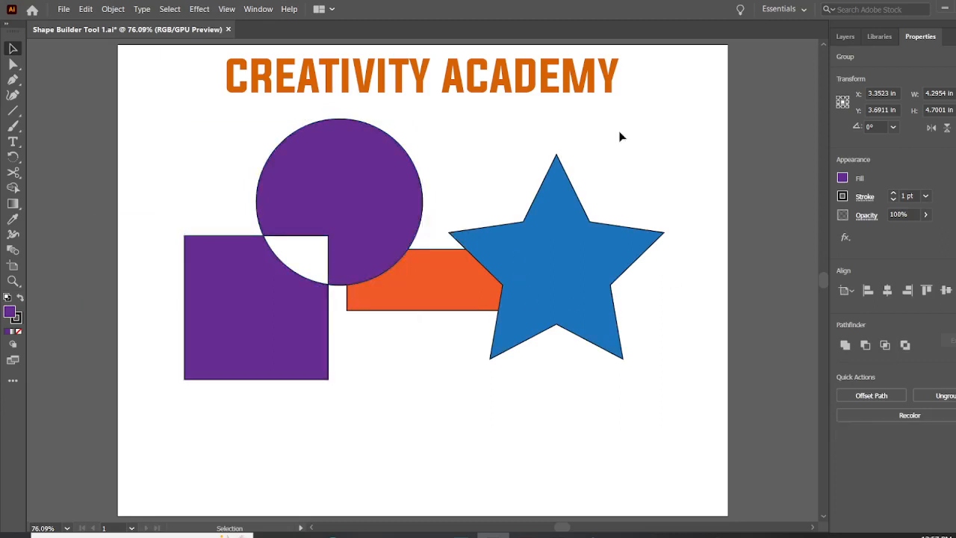
key("ctrl+z")
key("ctrl+z")
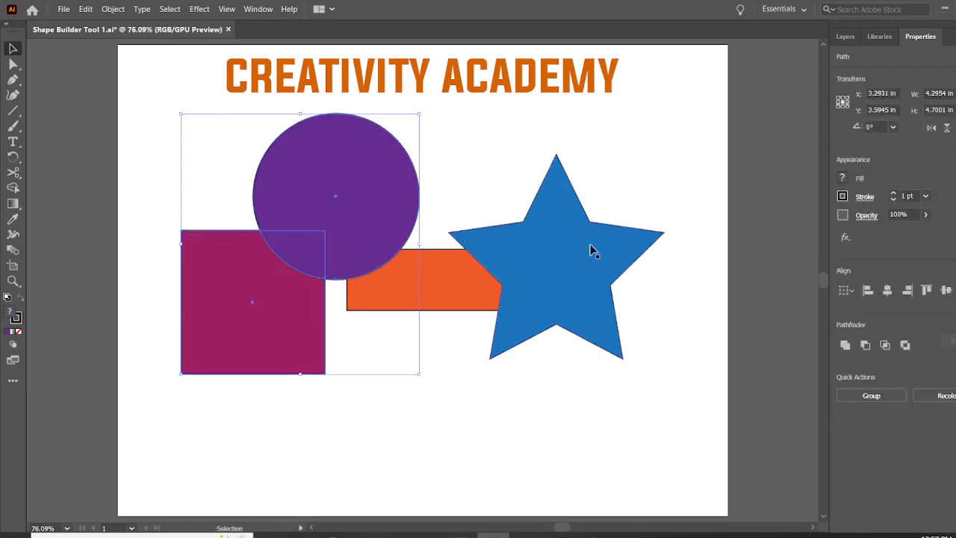
Step: Clear the selection, reselect the circle and square together, and activate the Shape Builder tool
left_click(435, 433)
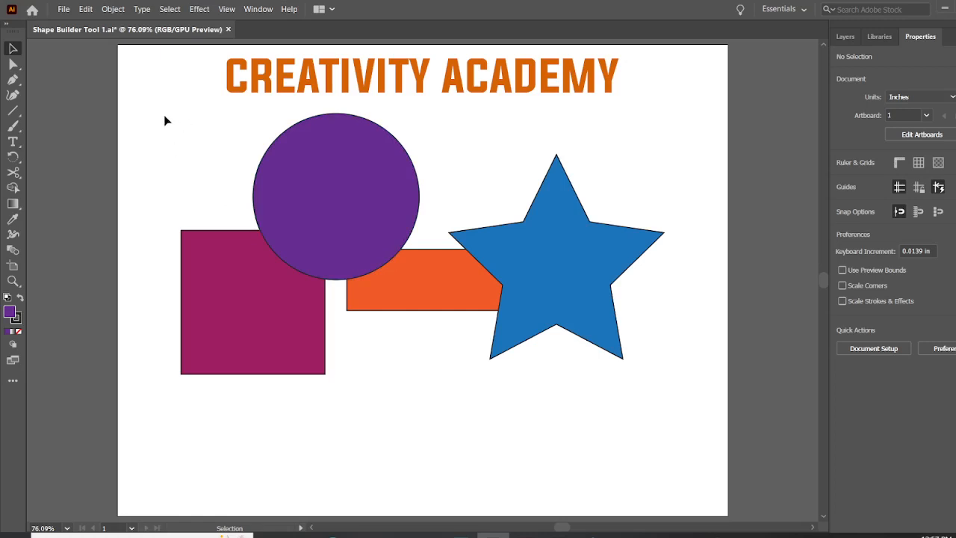
left_click_drag(198, 142, 314, 259)
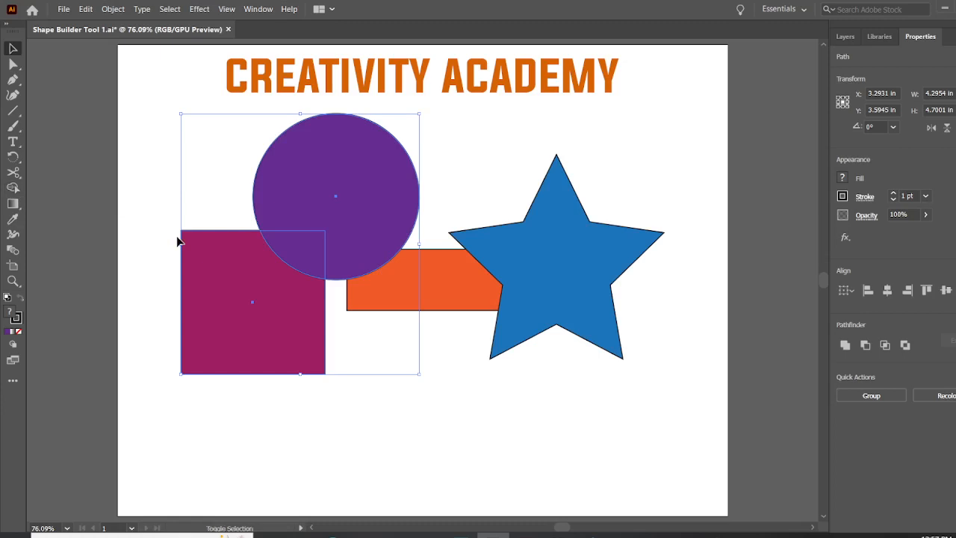
key("shift+m")
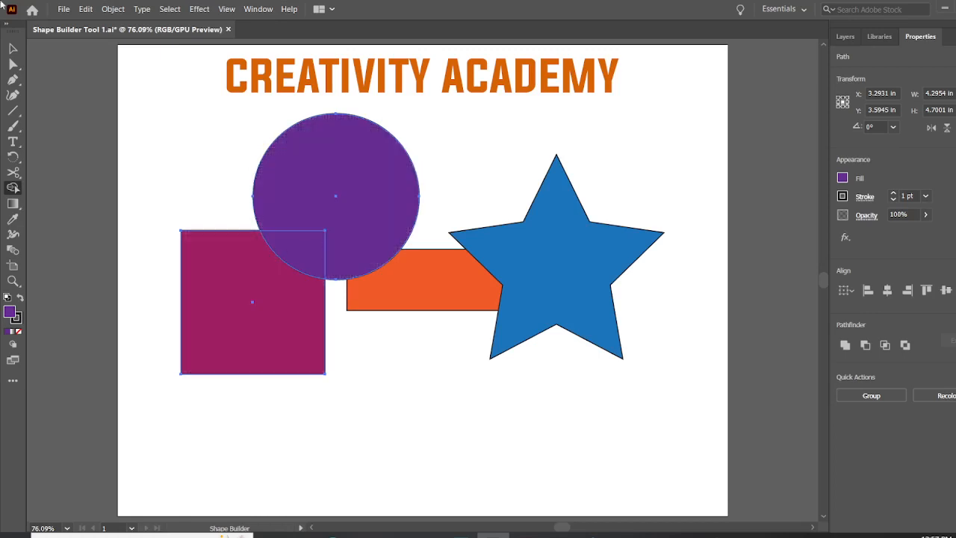
left_click(13, 49)
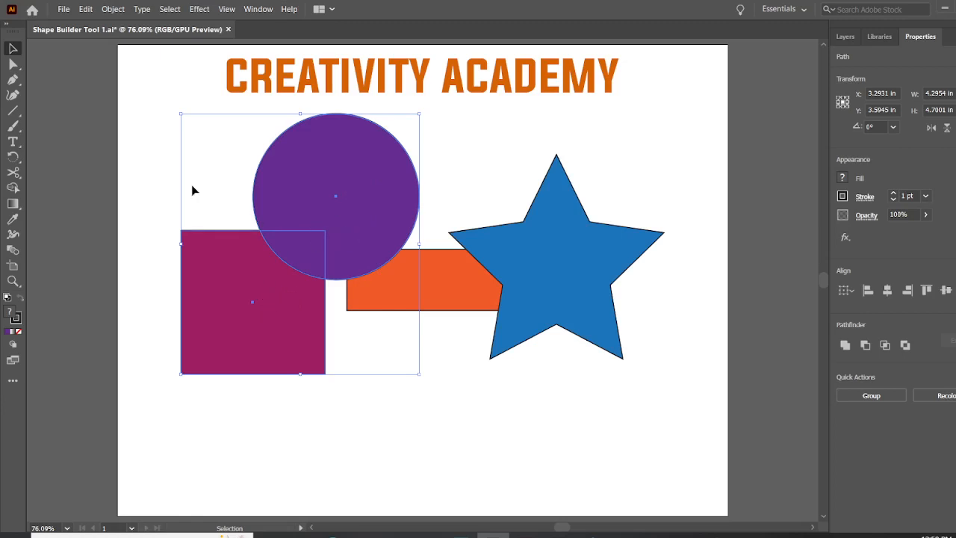
left_click(12, 188)
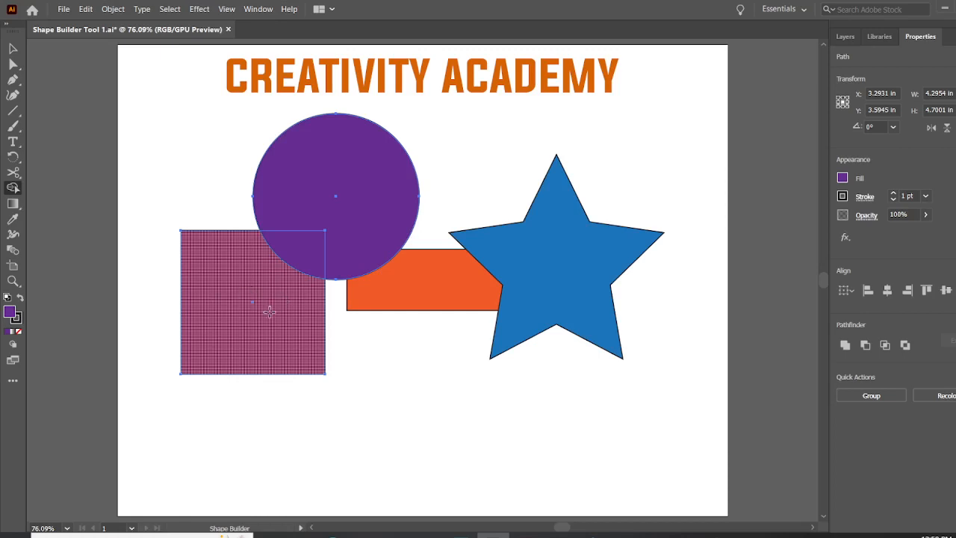
Step: Build the part of the circle outside the square as its own region with Shape Builder
key("ctrl+equal")
key("ctrl+equal")
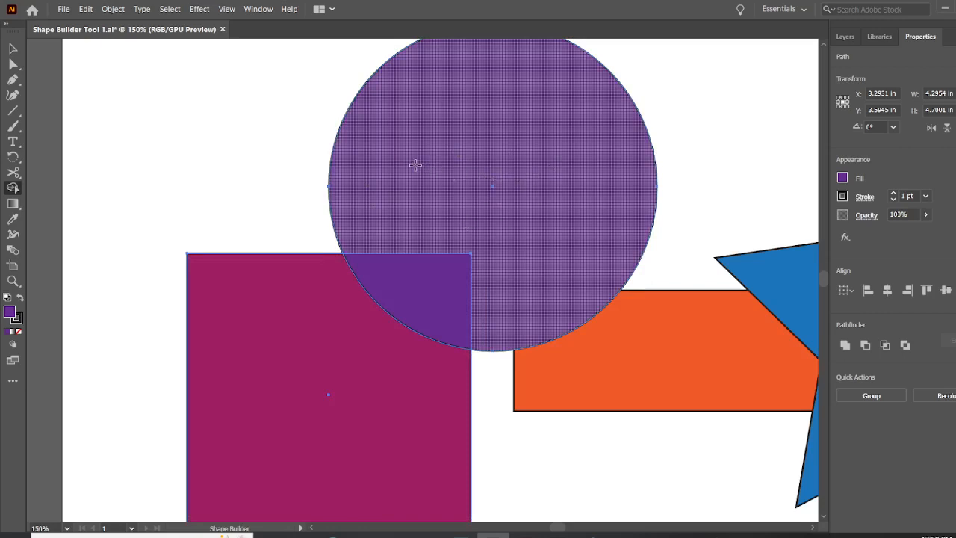
mouse_move(416, 164)
left_mouse_down()
mouse_move(471, 183)
mouse_move(559, 240)
left_mouse_up()
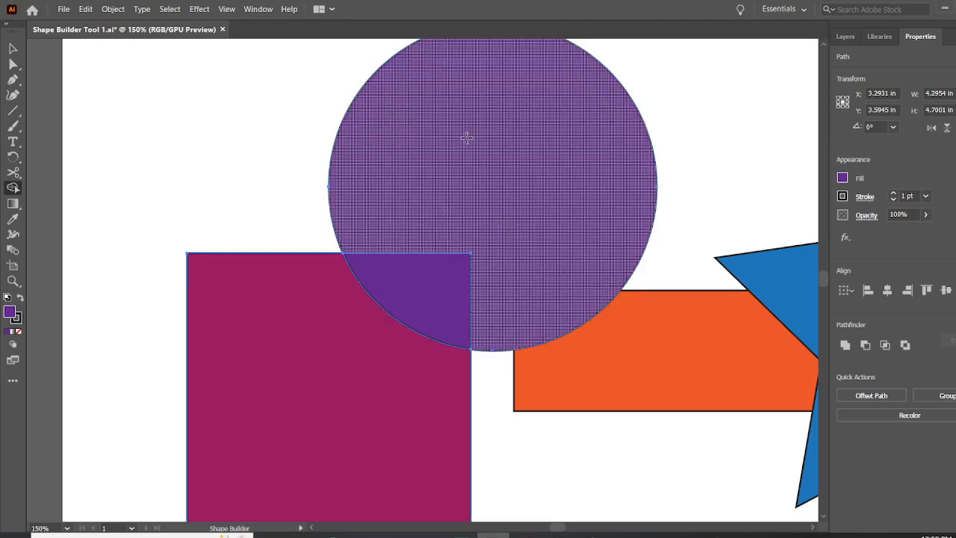
left_click_drag(420, 134, 452, 159)
left_click_drag(537, 238, 538, 237)
left_click(502, 171)
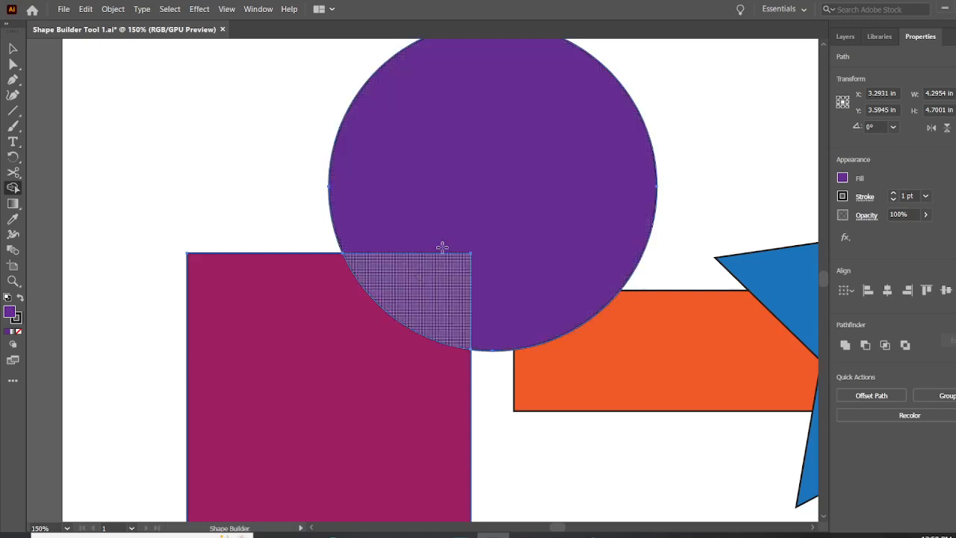
mouse_move(475, 221)
left_mouse_down()
mouse_move(549, 178)
mouse_move(579, 222)
mouse_move(566, 283)
left_mouse_up()
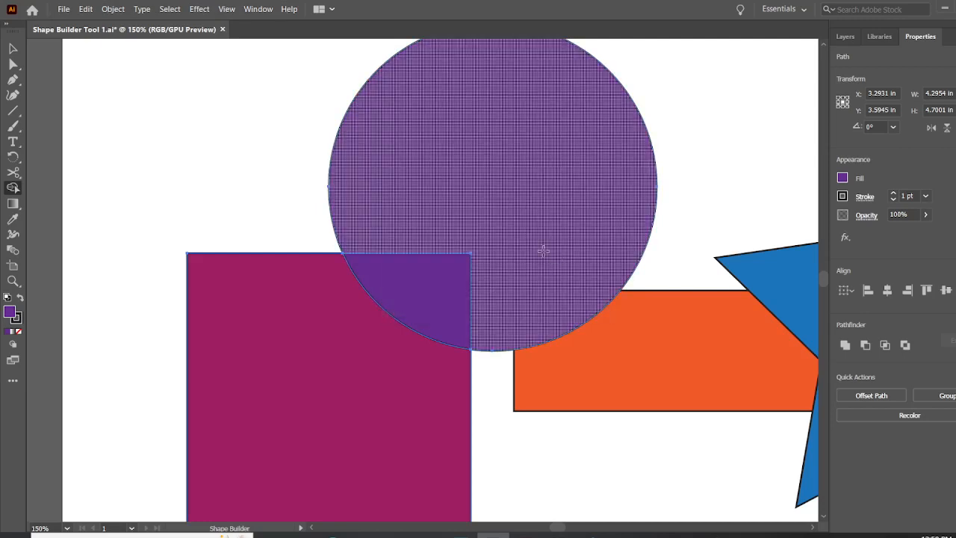
Step: Try merging the overlap area into the square with Shape Builder, and undo the merge
left_click(445, 279)
mouse_move(445, 279)
left_mouse_down()
mouse_move(416, 346)
mouse_move(358, 346)
left_mouse_up()
key("ctrl+z")
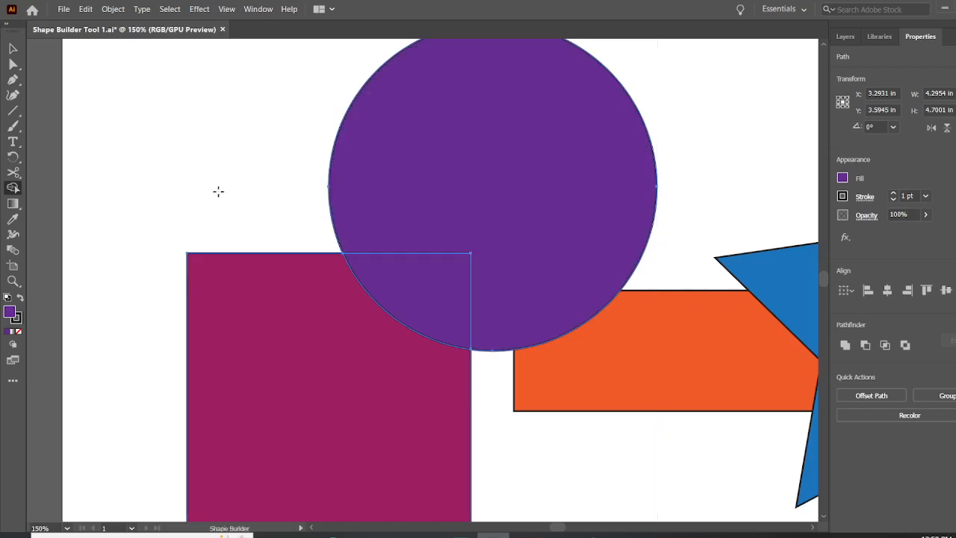
Step: Give the square's area outside the circle the purple fill with Shape Builder, and reselect both shapes for further building
key("ctrl+minus")
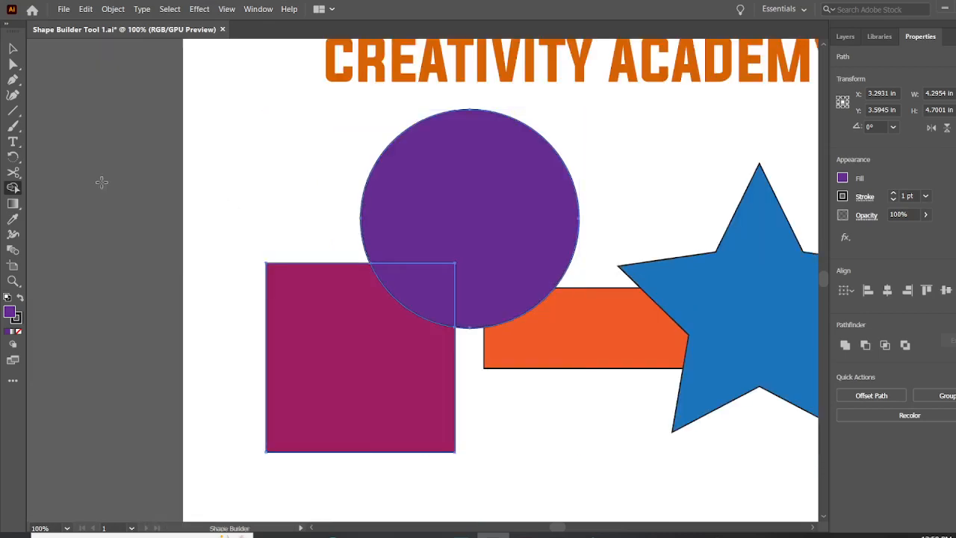
left_click(363, 302)
left_click(12, 49)
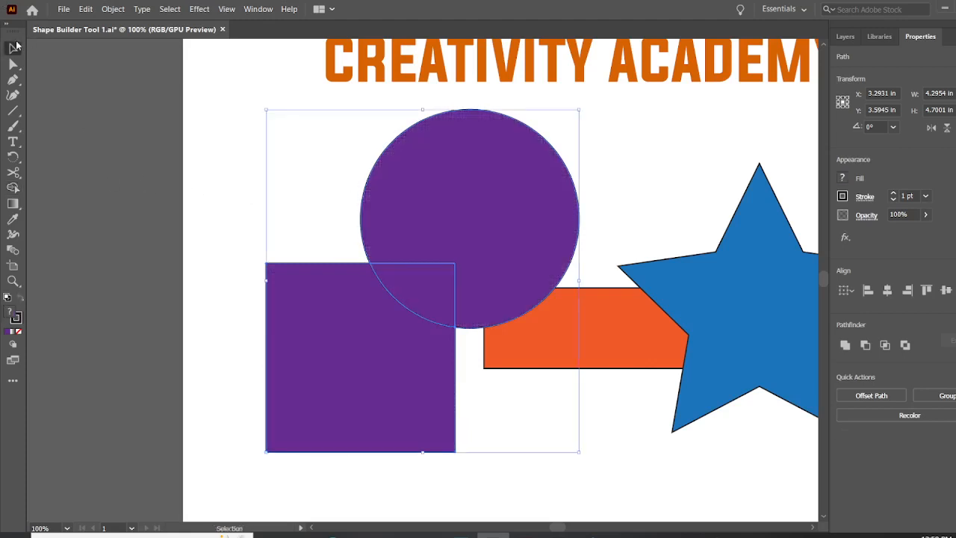
left_click_drag(241, 132, 396, 325)
left_click(7, 191)
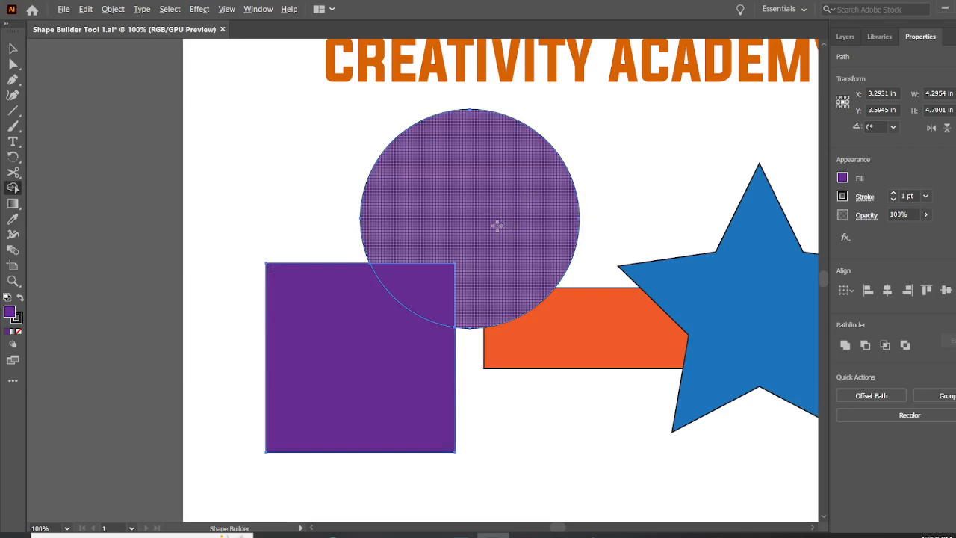
Step: Merge the circle, the overlap and the square into one shape with Shape Builder, and check it in outline view
left_click_drag(457, 251, 409, 285)
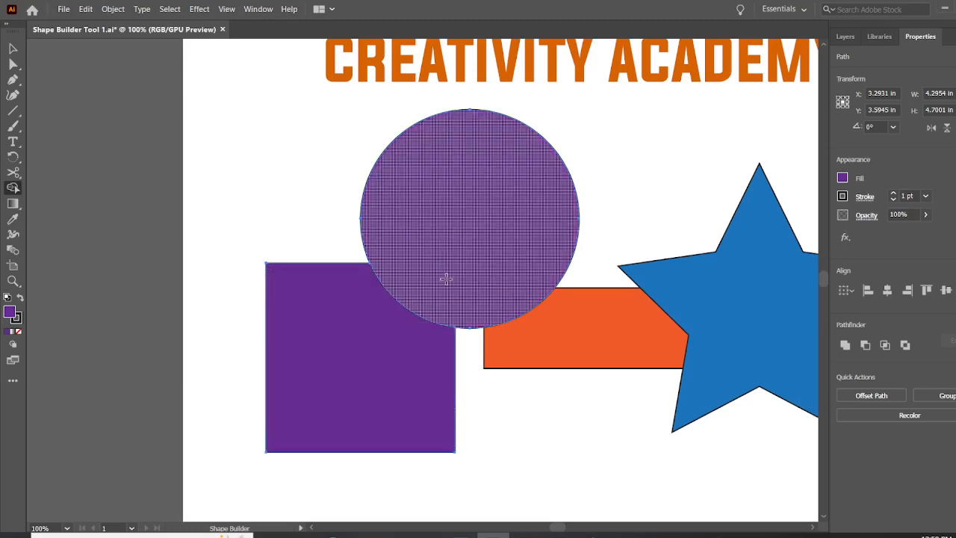
left_click_drag(464, 269, 401, 348)
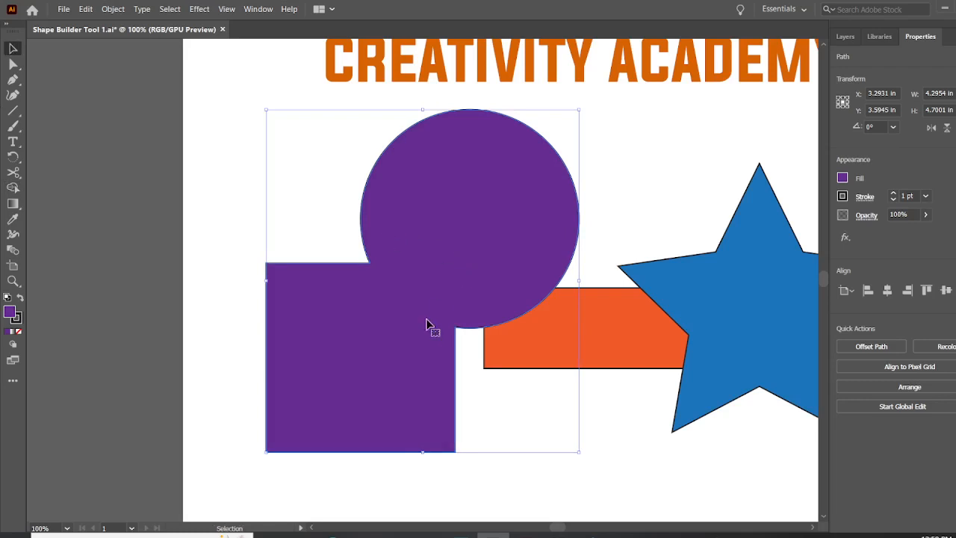
key("ctrl+y")
left_click(352, 295)
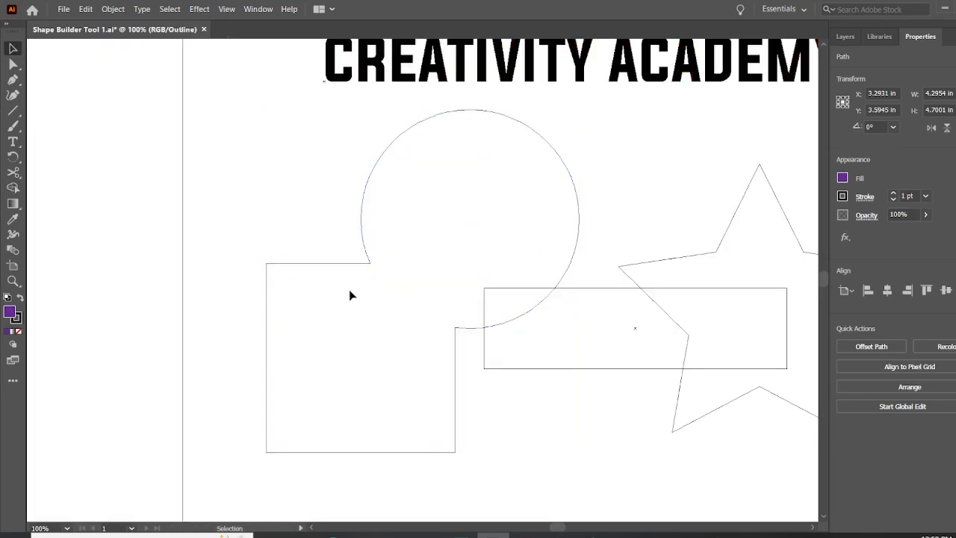
key("ctrl+y")
Step: Move the merged shape slightly, and undo the move and the Shape Builder merges
left_click_drag(349, 313, 369, 320)
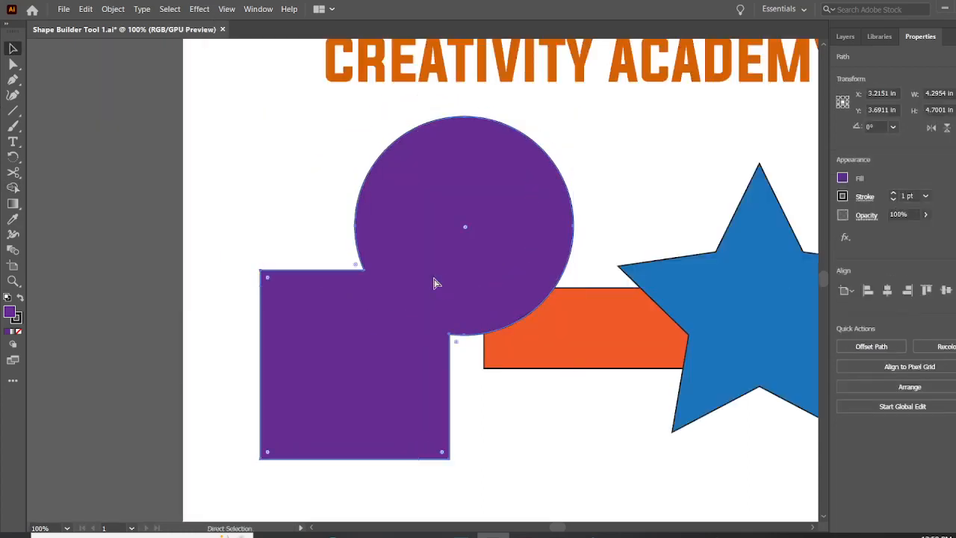
key("ctrl+z")
key("ctrl+z")
key("ctrl+z")
key("v")
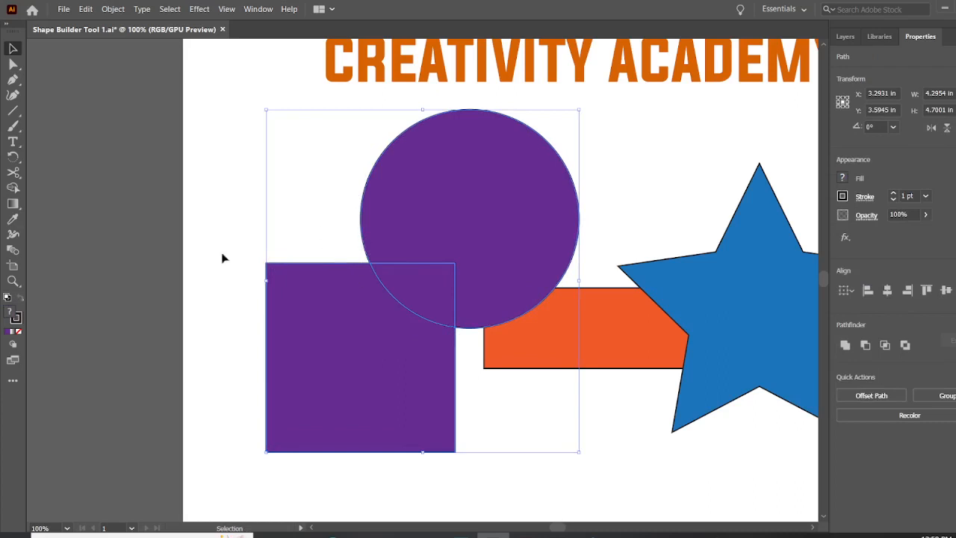
Step: Try removing the overlap between the circle and square with Shape Builder, and undo the removal
left_click(13, 187)
left_click(437, 276)
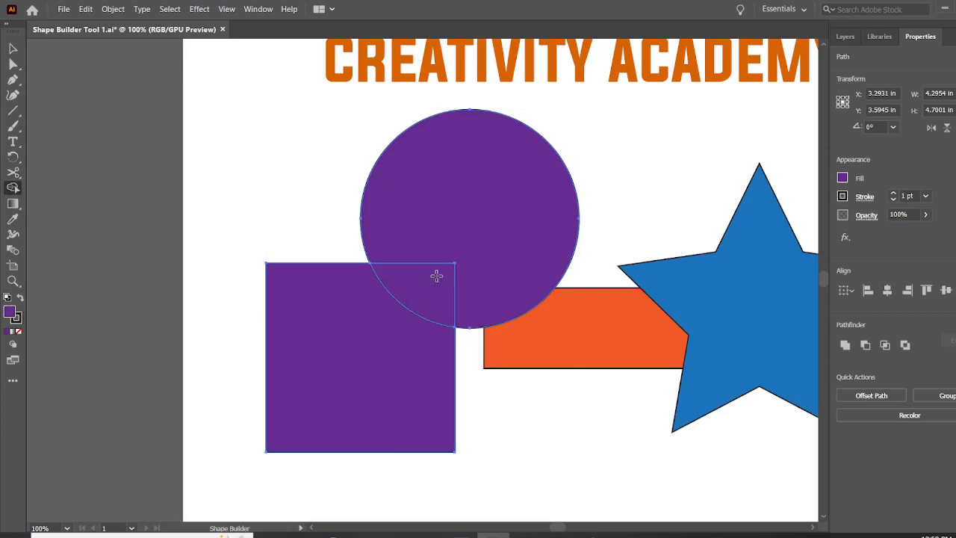
key("Delete")
key("ctrl+z")
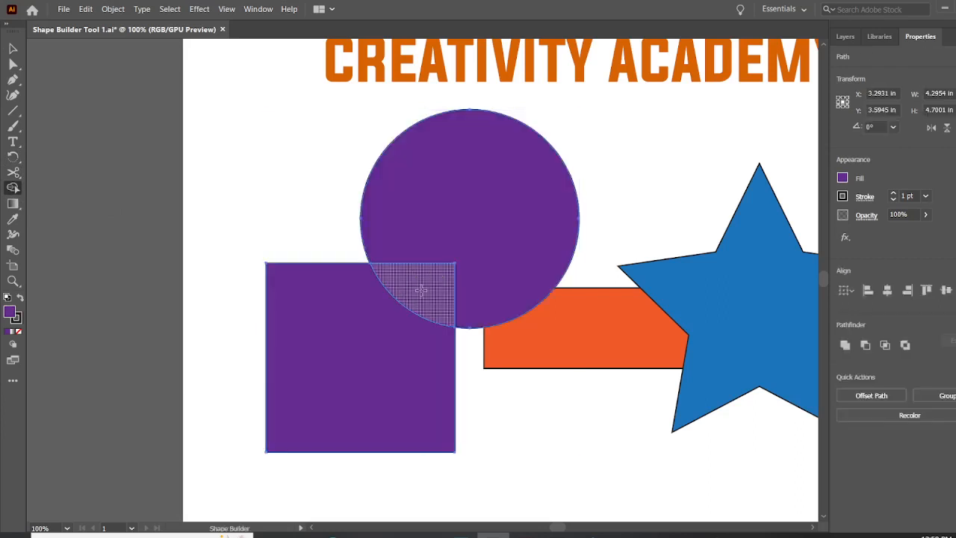
Step: Try merging the overlap area into the circle with Shape Builder, and undo the changes
left_click_drag(421, 290, 470, 314)
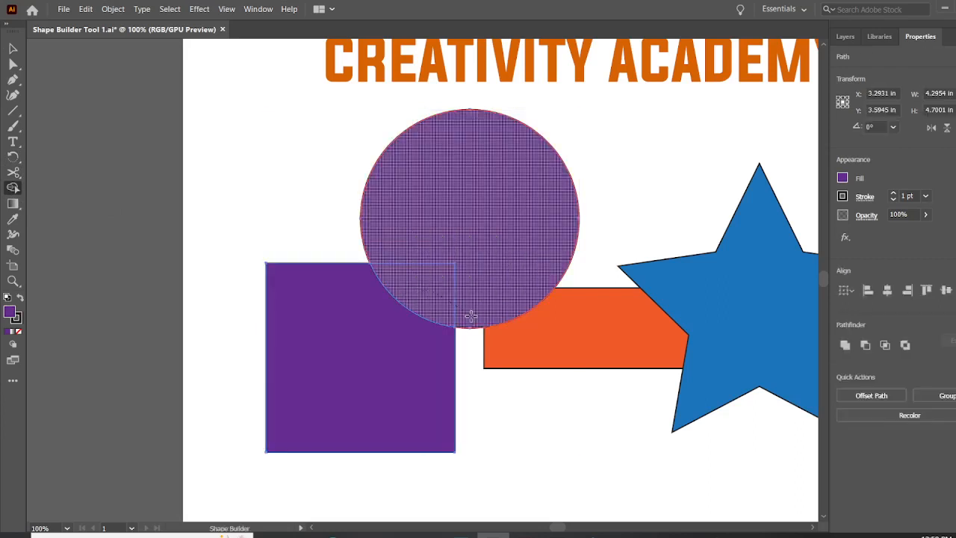
left_click(429, 292)
key("ctrl+z")
key("ctrl+z")
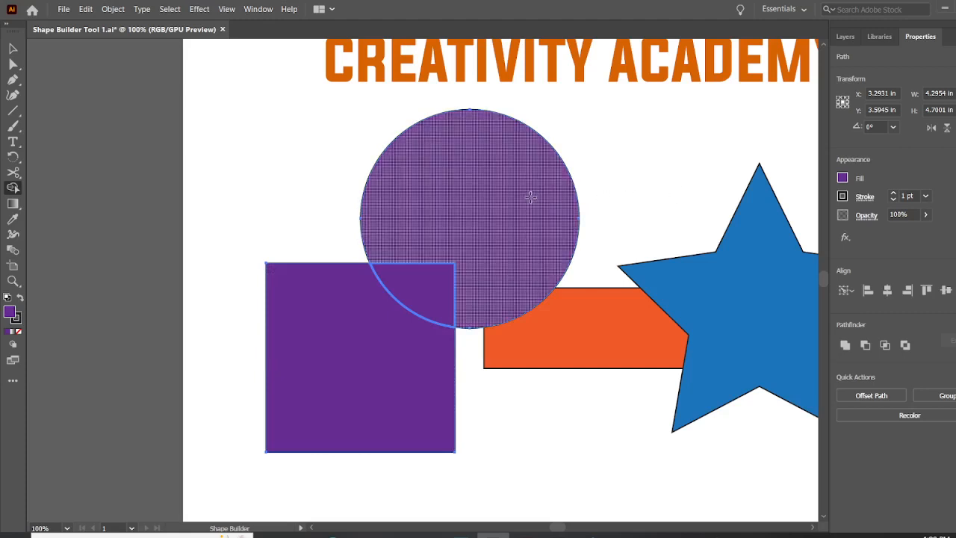
Step: Recolour the circle's region outside the square overlap with green using Shape Builder
left_click(842, 178)
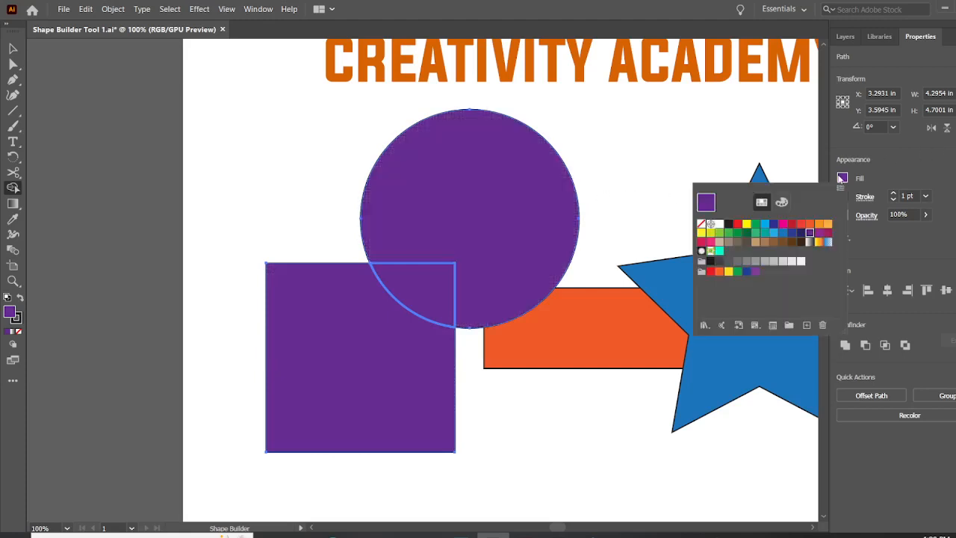
left_click(754, 233)
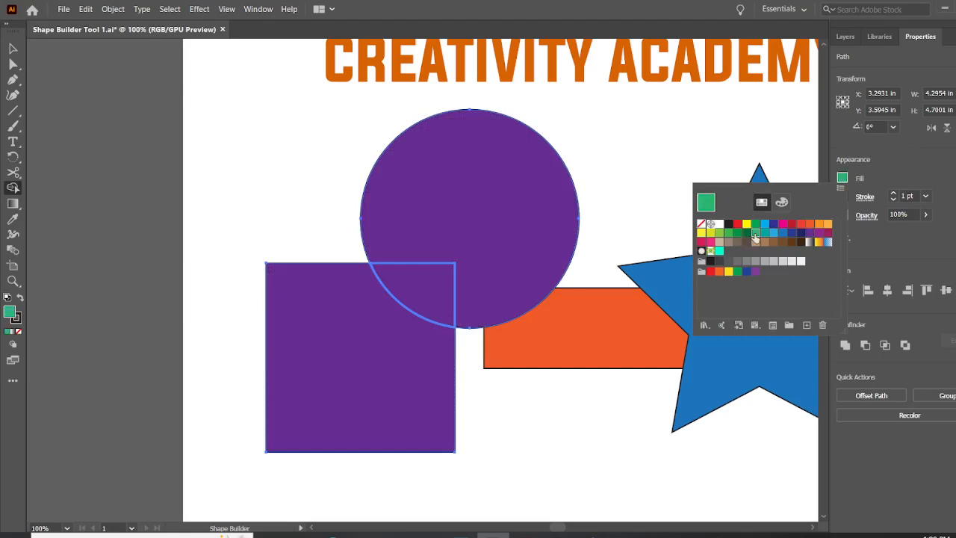
left_click(492, 202)
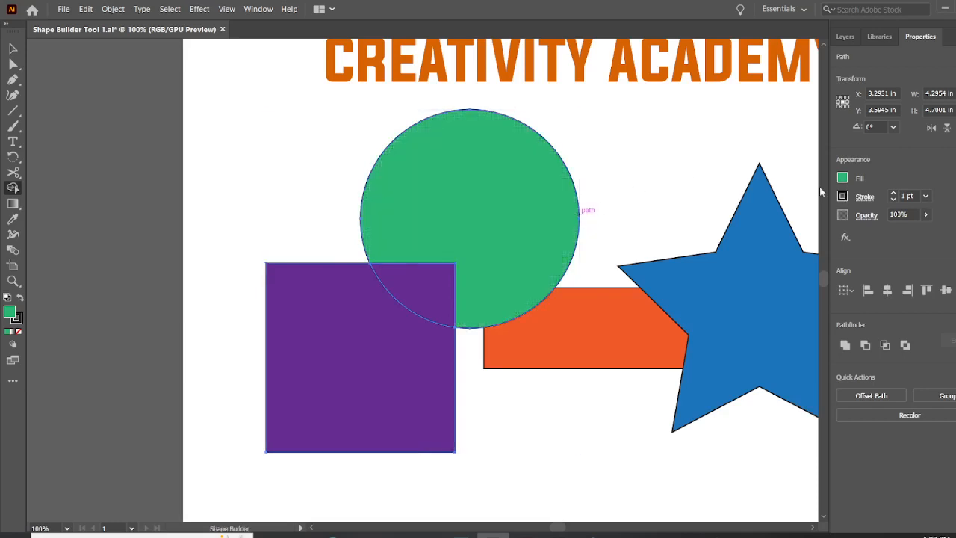
Step: Recolour the overlap between the circle and square with the dark brown swatch C=50 M=70 Y=80 K=70 using Shape Builder
left_click(843, 179)
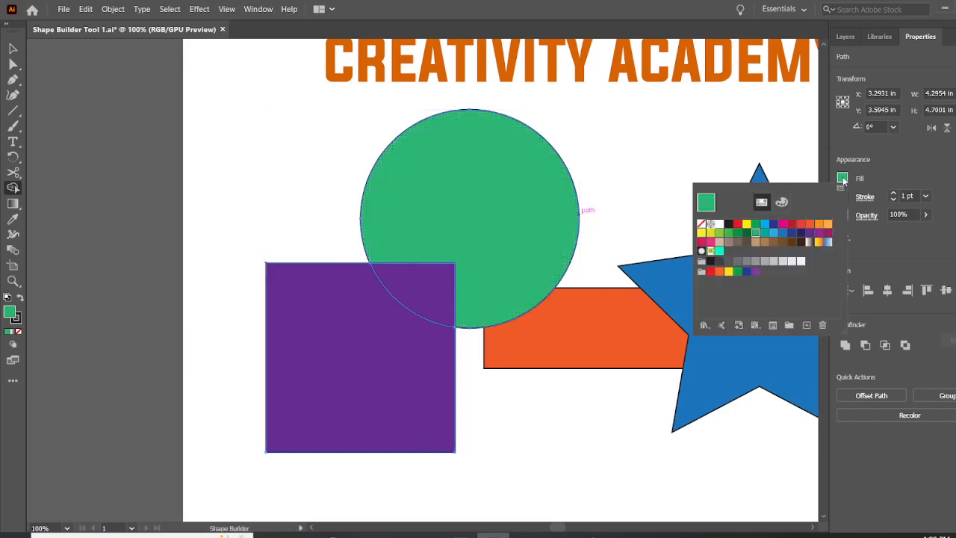
left_click(689, 155)
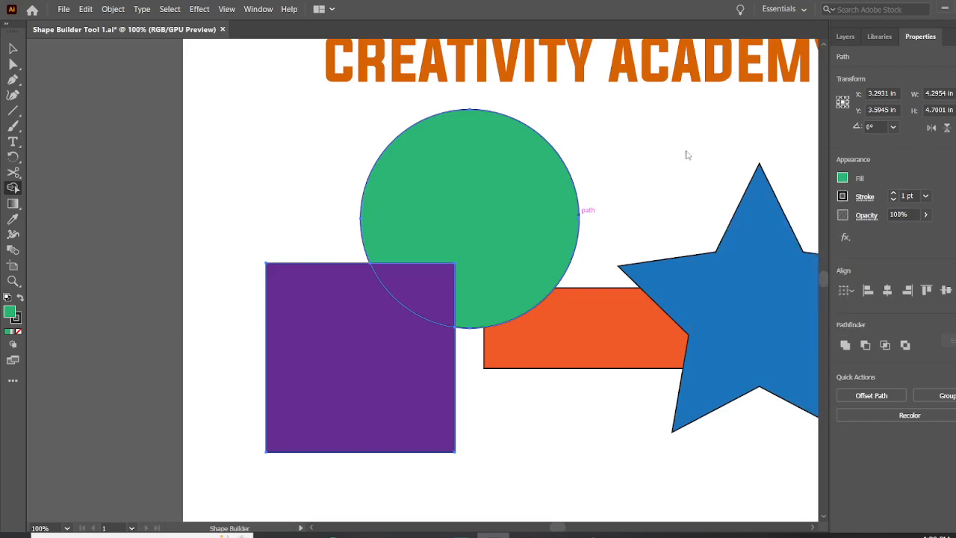
left_click(844, 180)
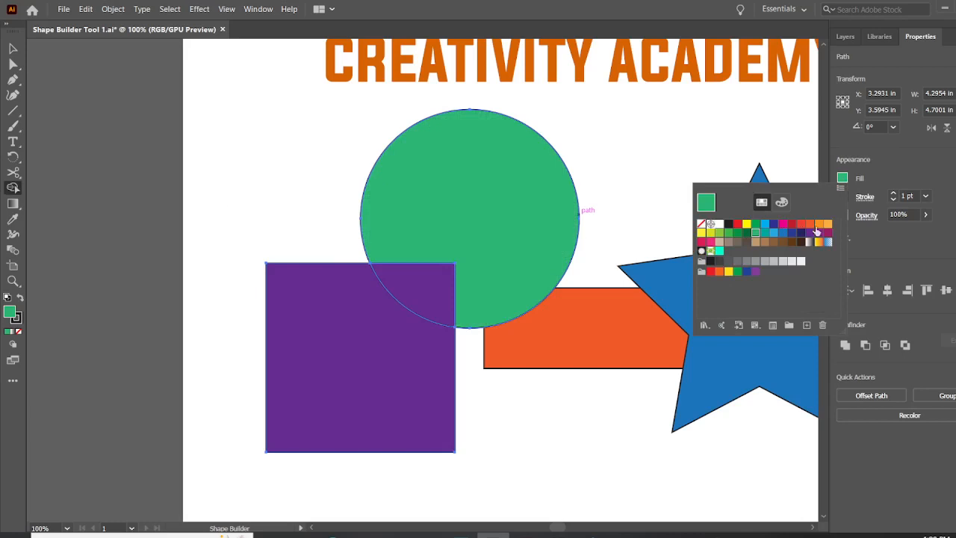
left_click(802, 246)
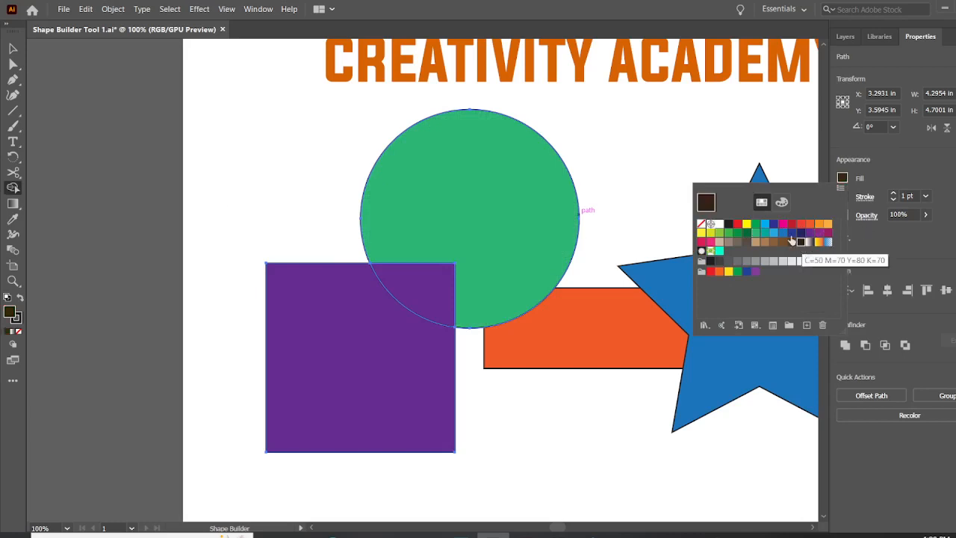
left_click(409, 290)
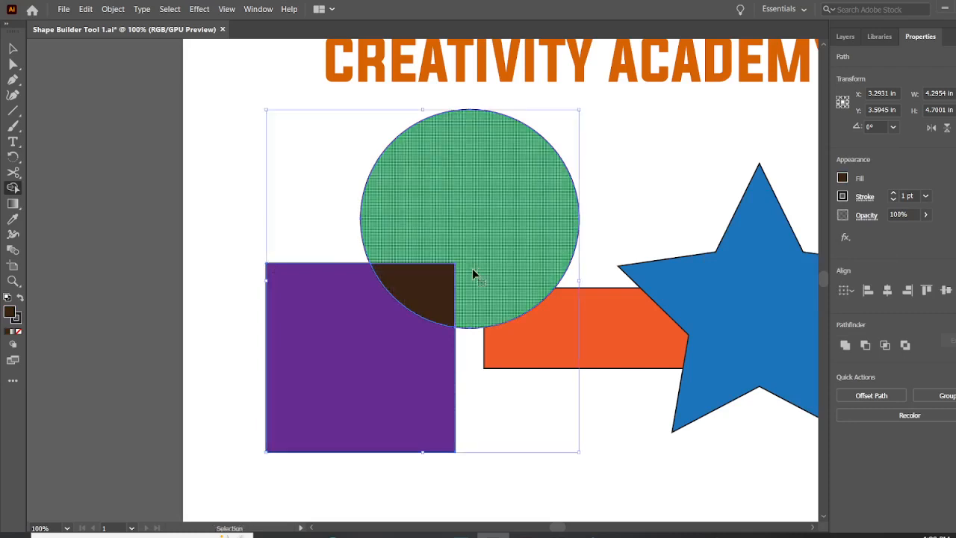
key("ctrl+z")
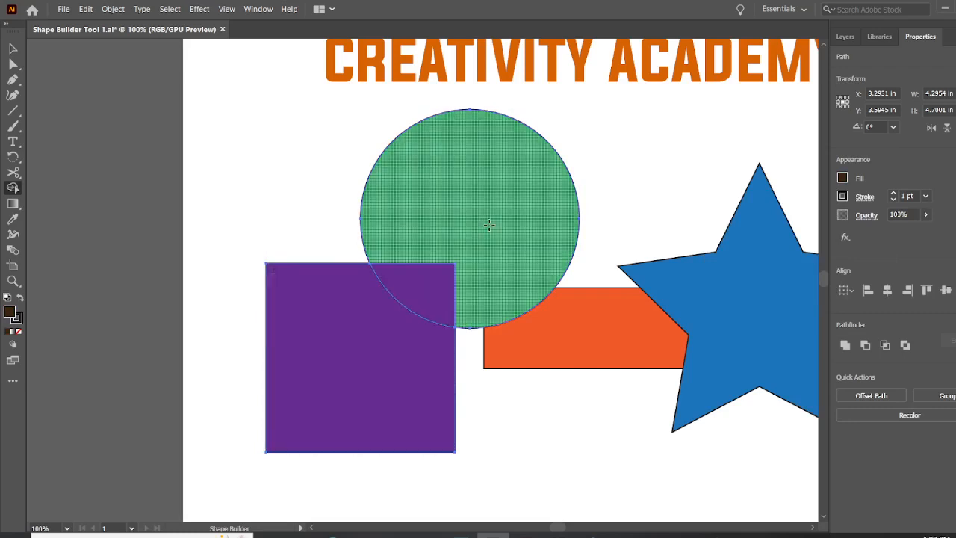
left_click(423, 299)
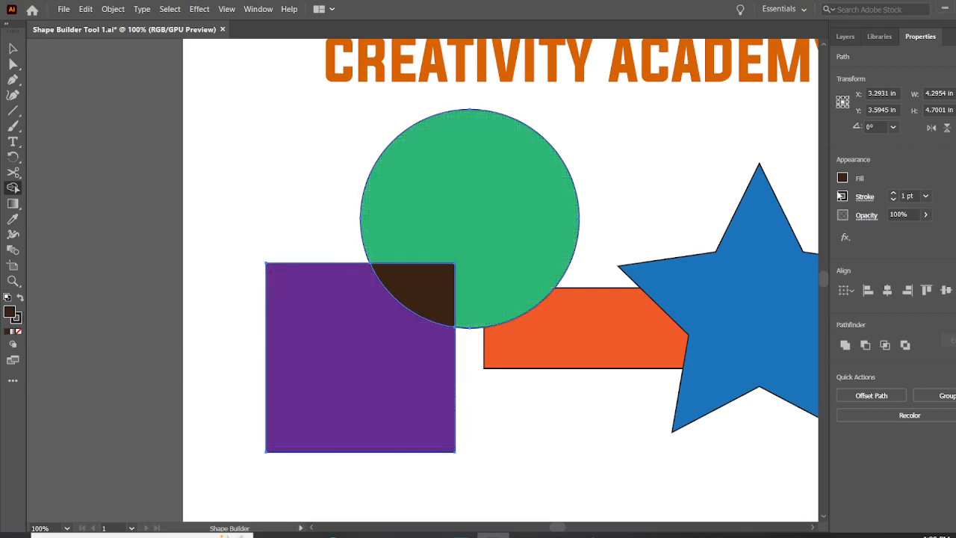
Step: Recolour the square's region outside the circle overlap with magenta using Shape Builder
left_click(842, 179)
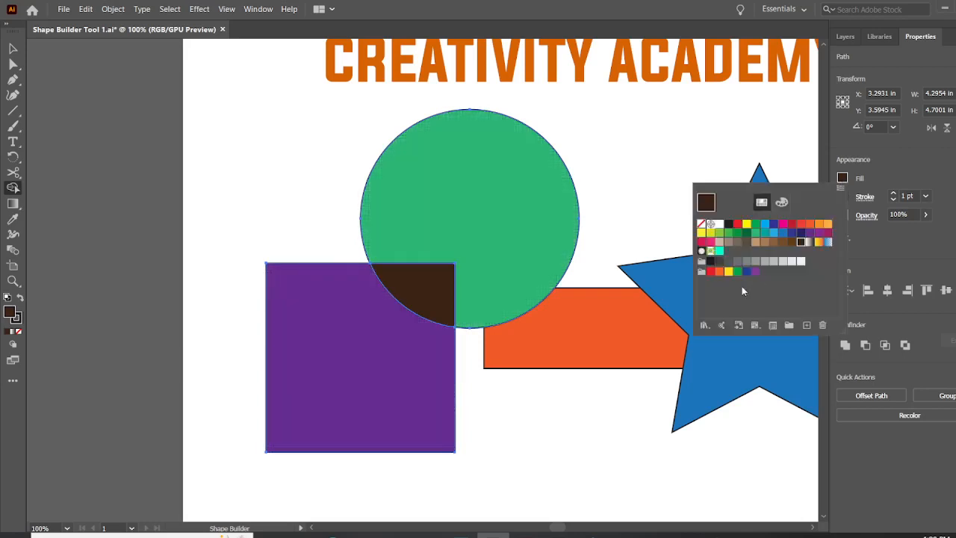
left_click(784, 227)
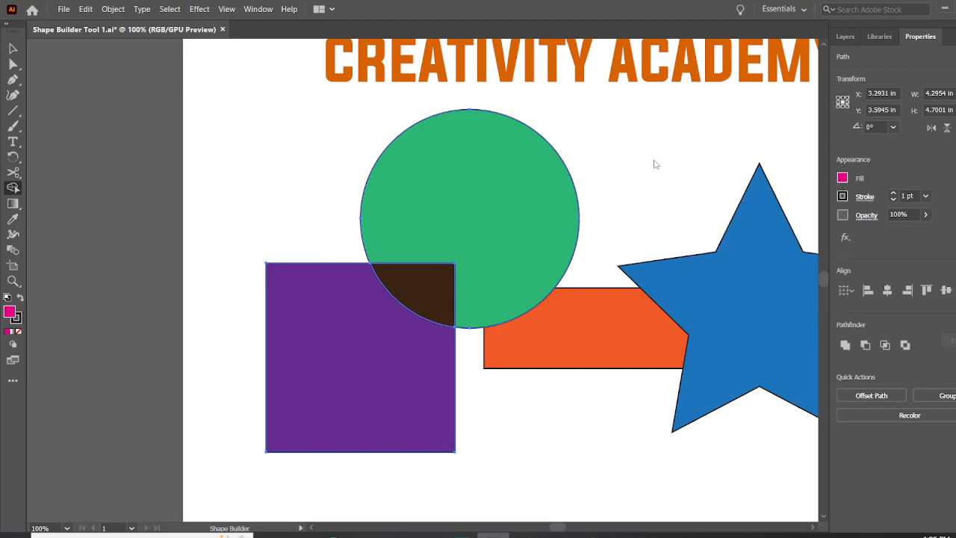
left_click(337, 348)
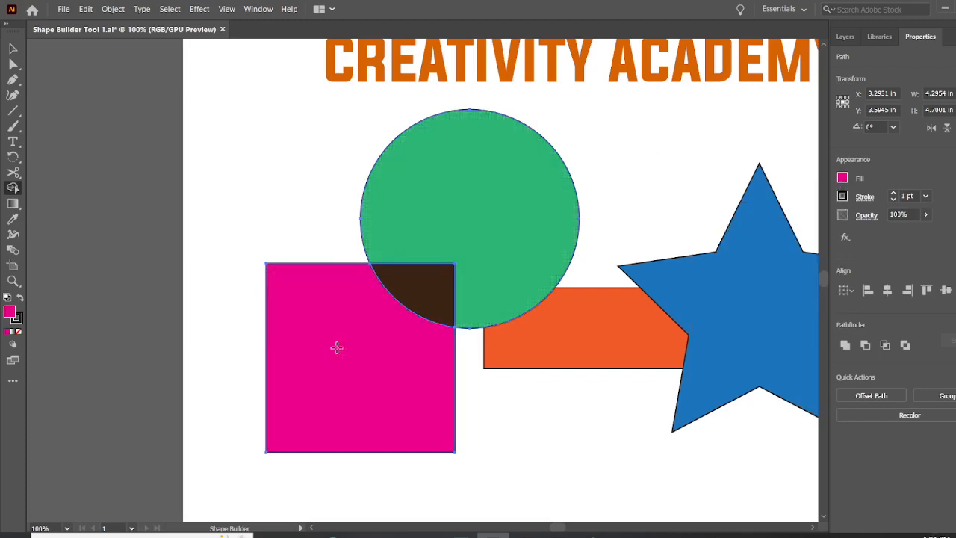
Step: Select all the shapes below the title and recolour the star's region outside the rectangle yellow with Shape Builder
key("ctrl+0")
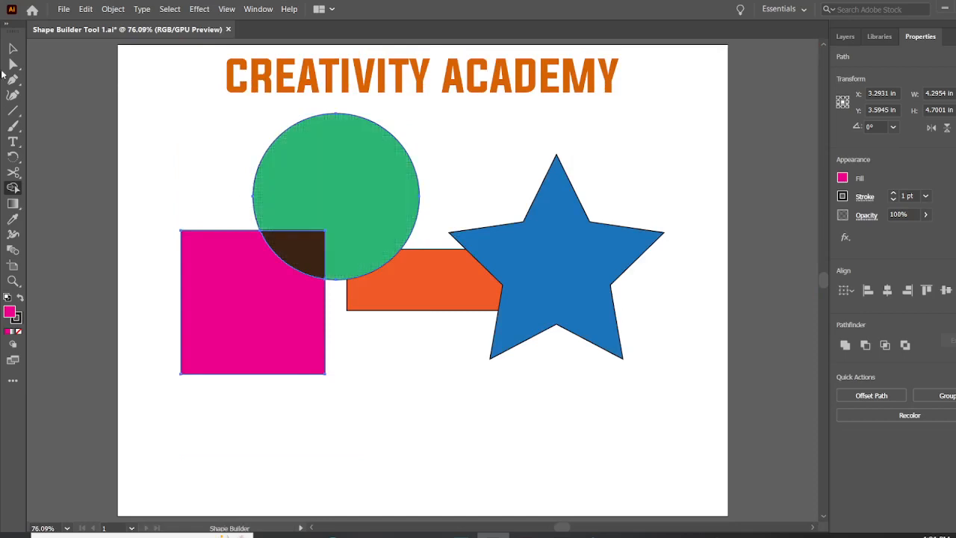
left_click(12, 49)
left_click(172, 171)
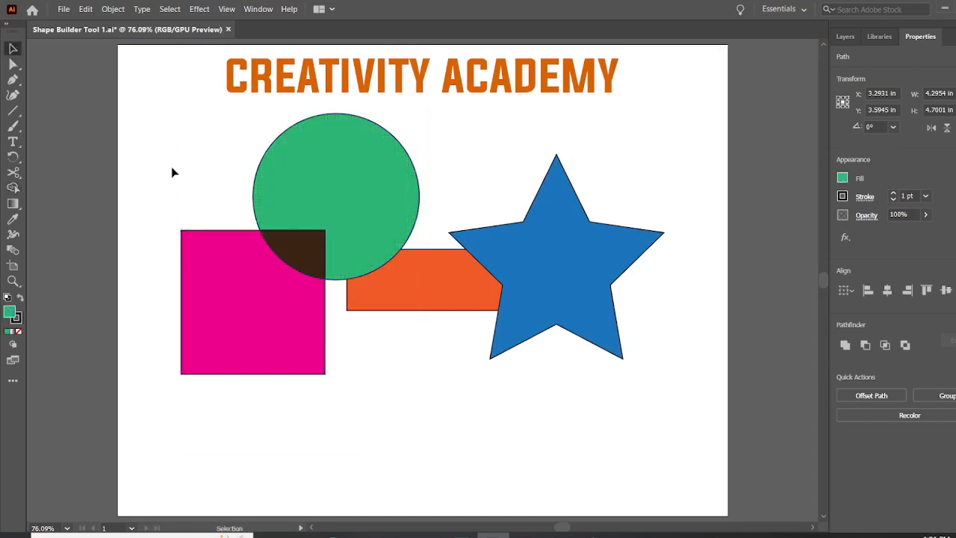
left_click_drag(172, 173, 620, 401)
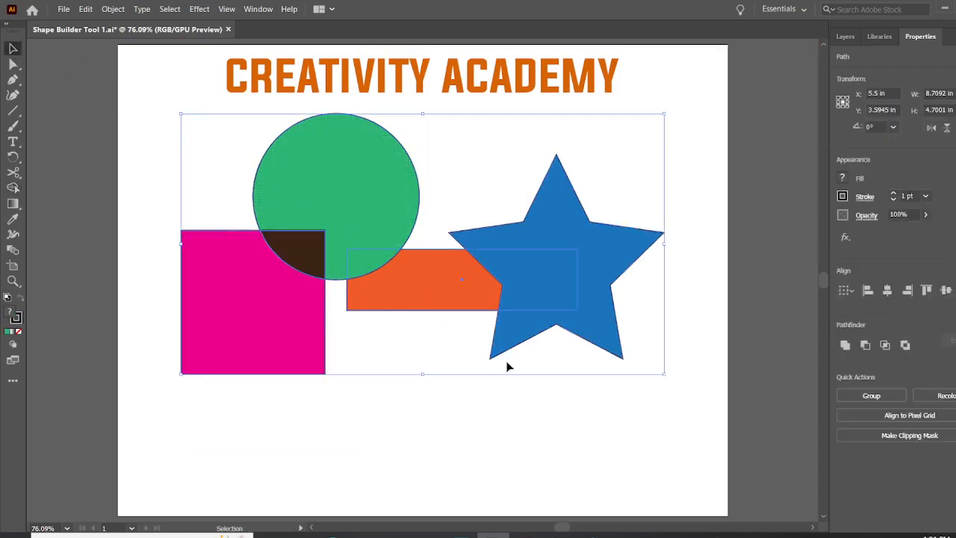
left_click(13, 188)
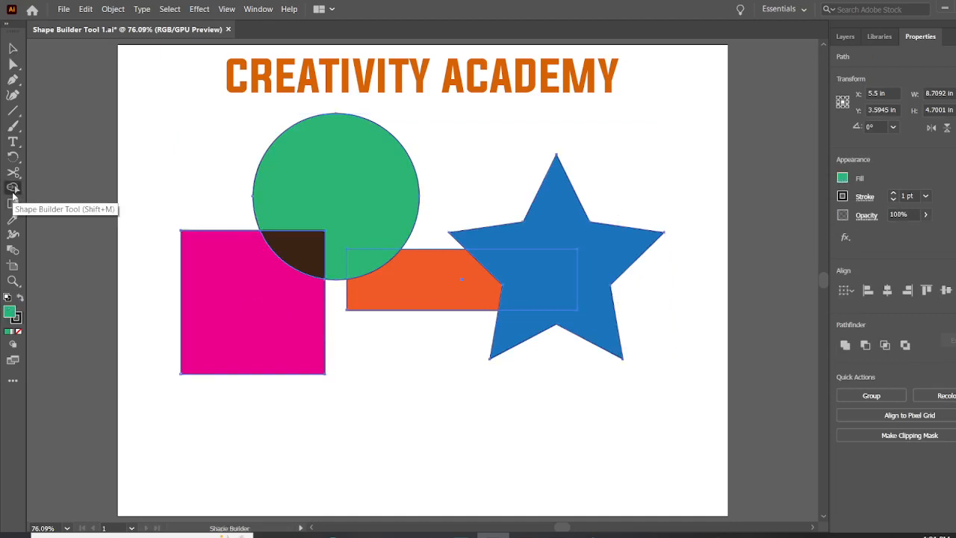
left_click(843, 178)
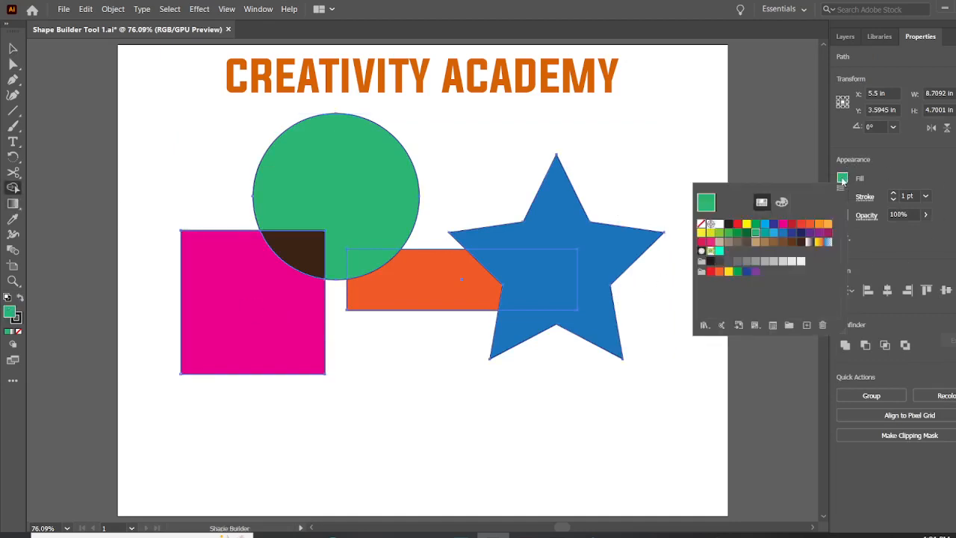
left_click(783, 232)
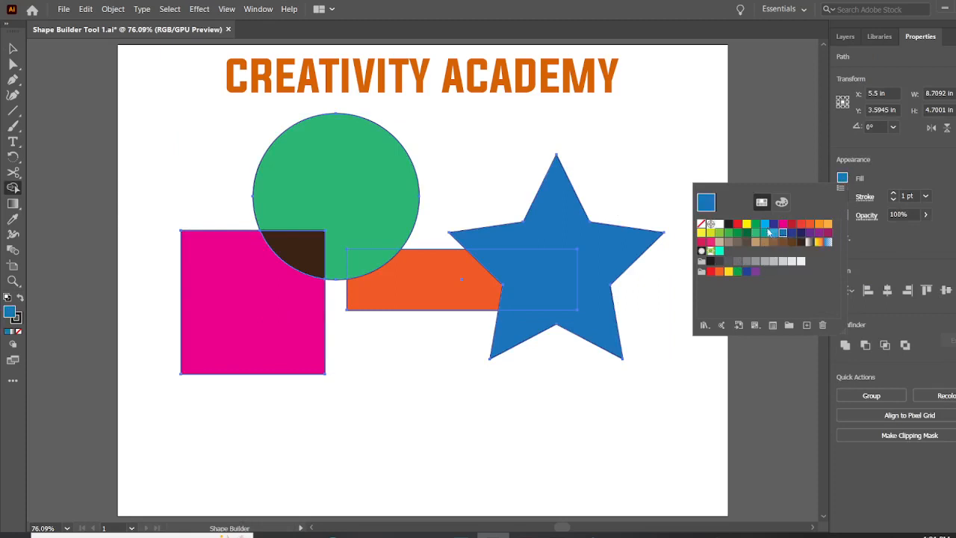
left_click(700, 232)
left_click(653, 187)
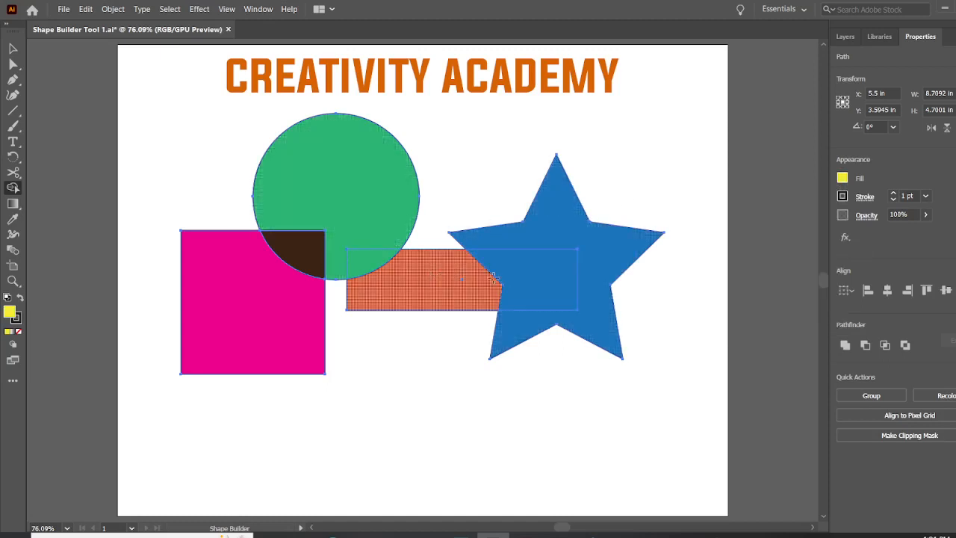
left_click(588, 314)
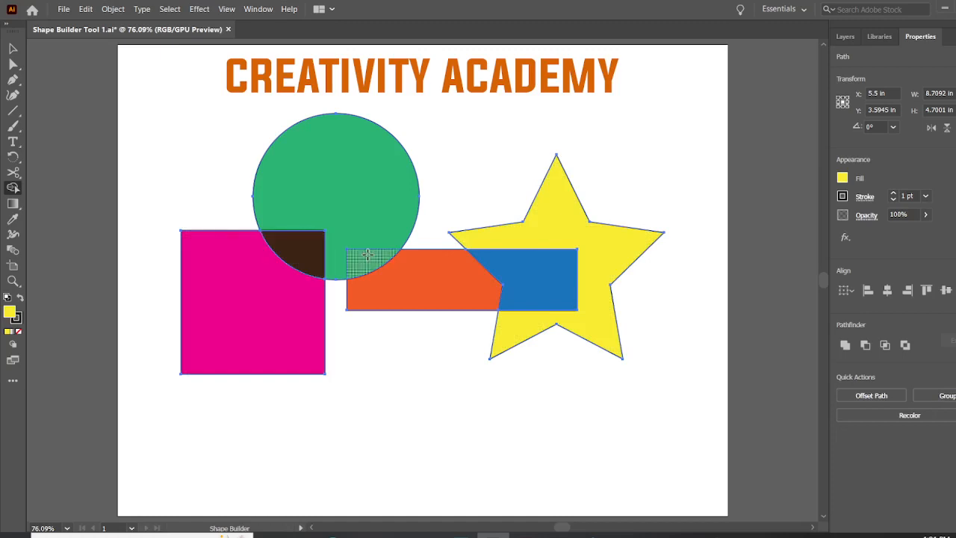
Step: Try merging the rectangle, star, circle and square into one yellow shape with Shape Builder, and undo the merges
mouse_move(396, 261)
left_mouse_down()
mouse_move(543, 266)
mouse_move(558, 262)
mouse_move(568, 221)
left_mouse_up()
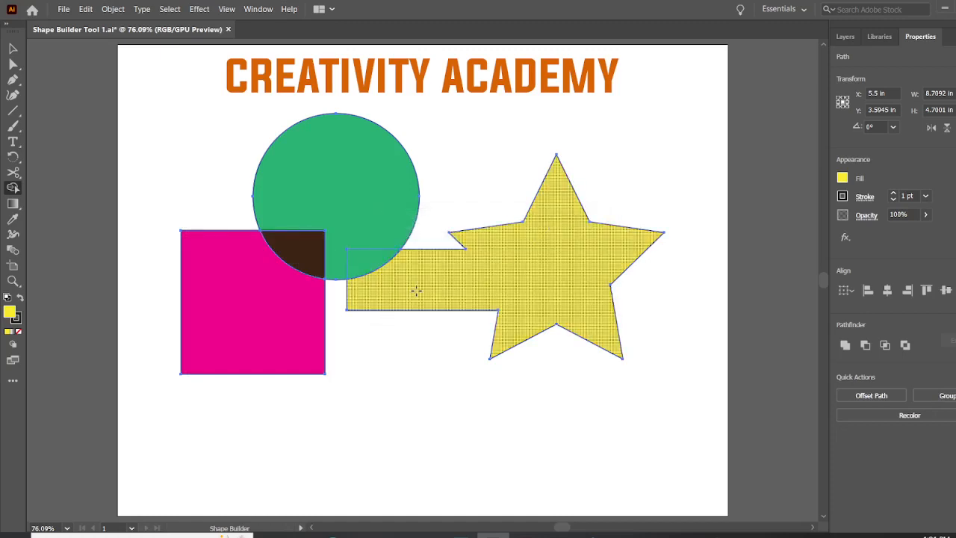
left_click_drag(312, 197, 432, 287)
left_click_drag(343, 196, 244, 307)
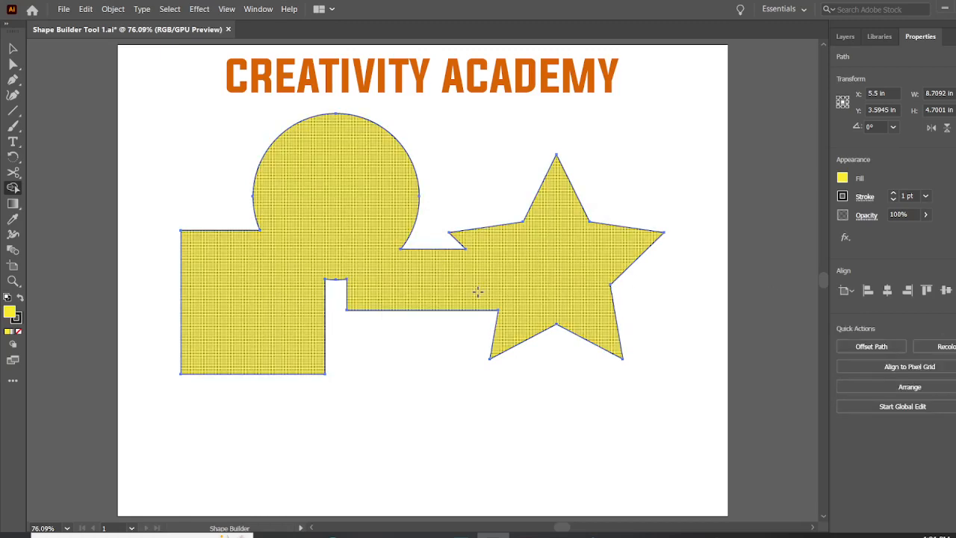
key("ctrl+z")
key("ctrl+z")
key("ctrl+z")
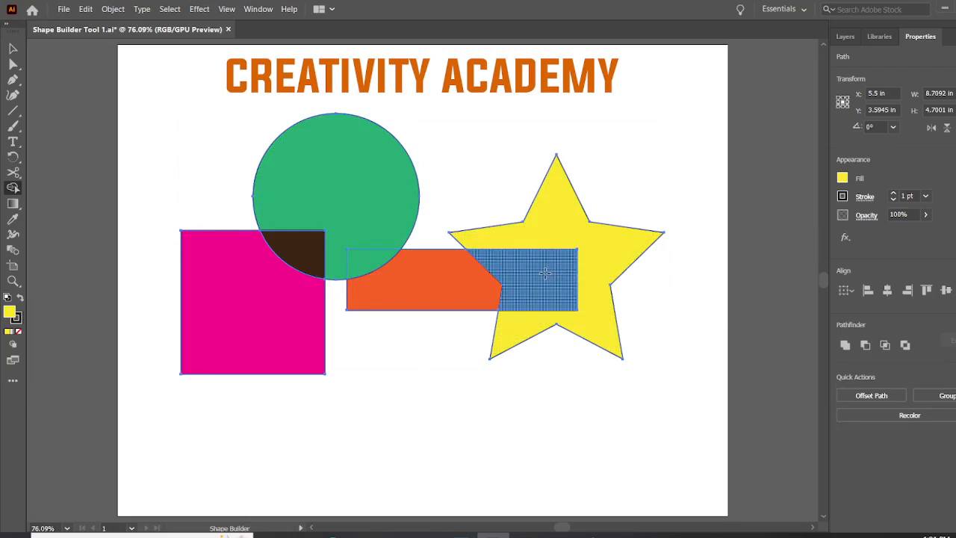
Step: Recolour the overlap between the star and rectangle with yellow using Shape Builder
left_click(545, 274)
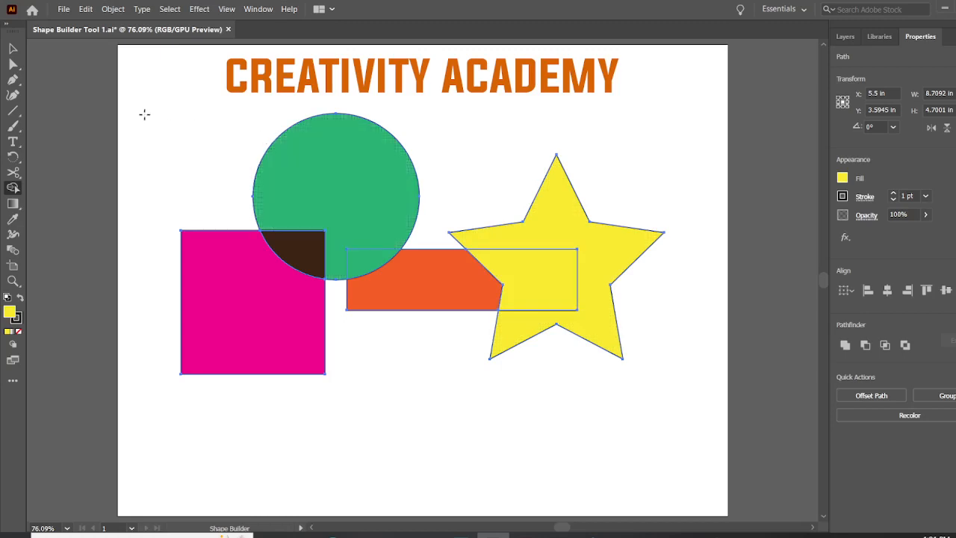
Step: Try recolouring the circle and its overlap with the square yellow, and undo both fills
left_click(335, 159)
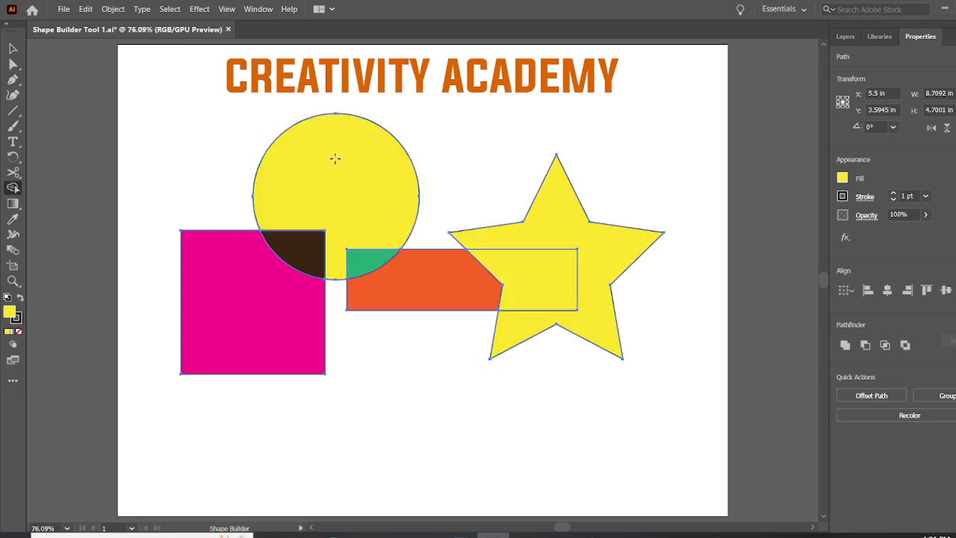
left_click(292, 252)
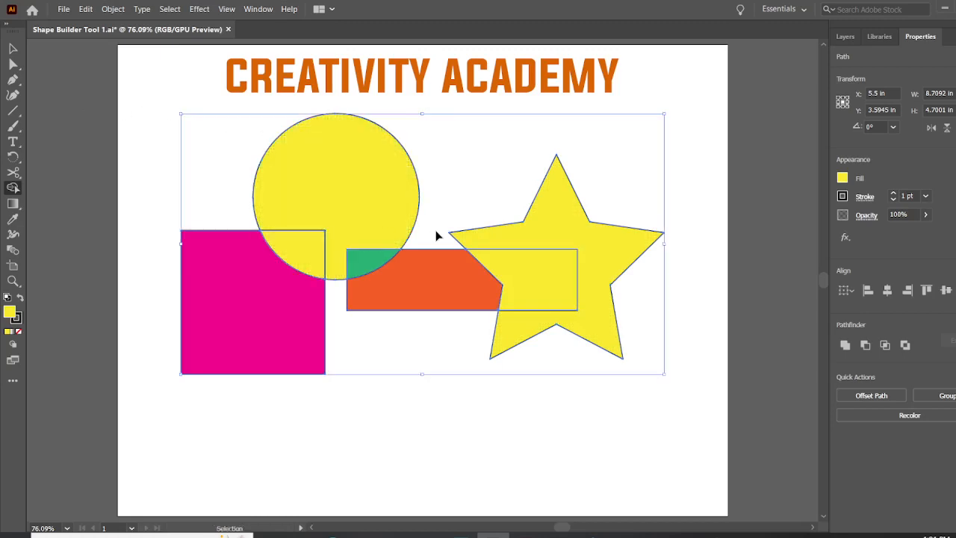
key("ctrl+z")
key("ctrl+z")
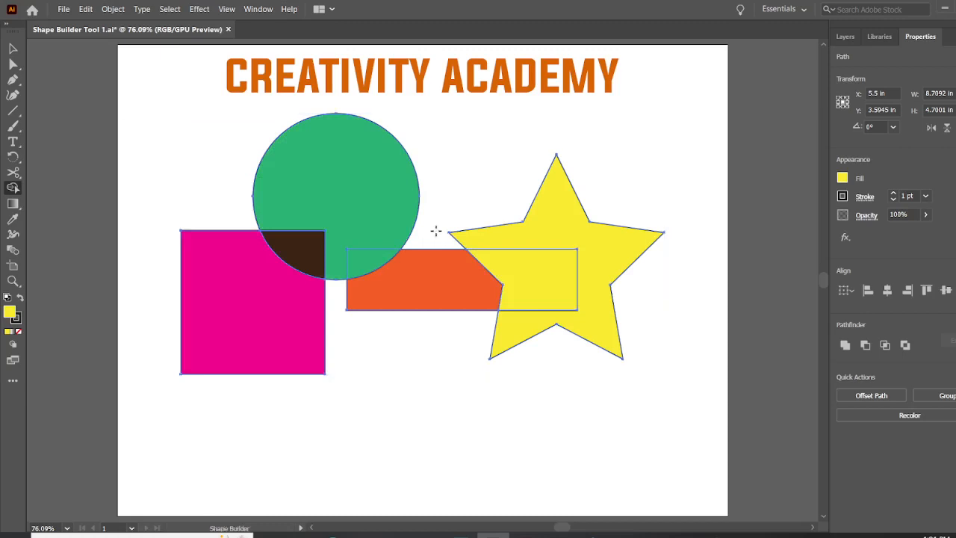
Step: Move all the shapes together about 0.24 in right and 0.28 in down, and deselect them
left_click(12, 49)
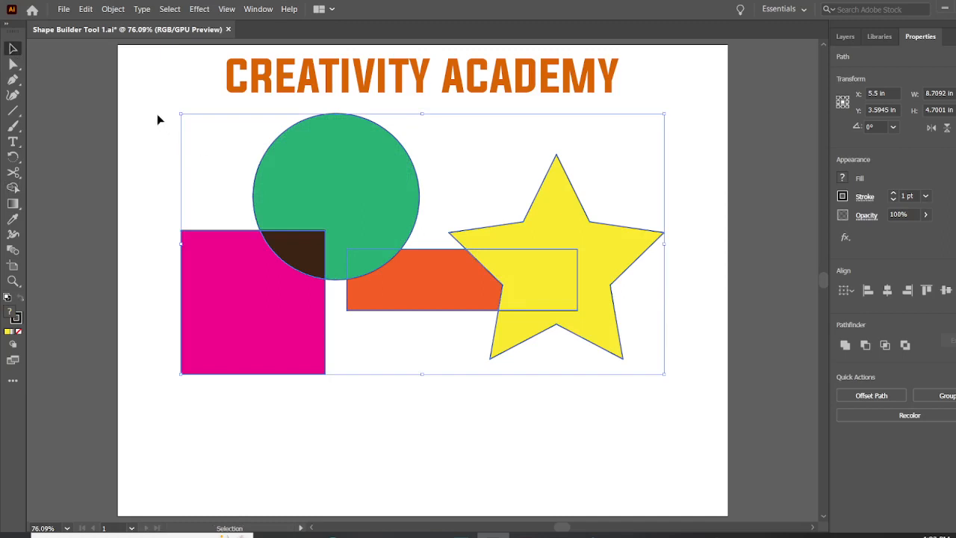
mouse_move(367, 187)
left_mouse_down()
mouse_move(335, 194)
mouse_move(378, 196)
left_mouse_up()
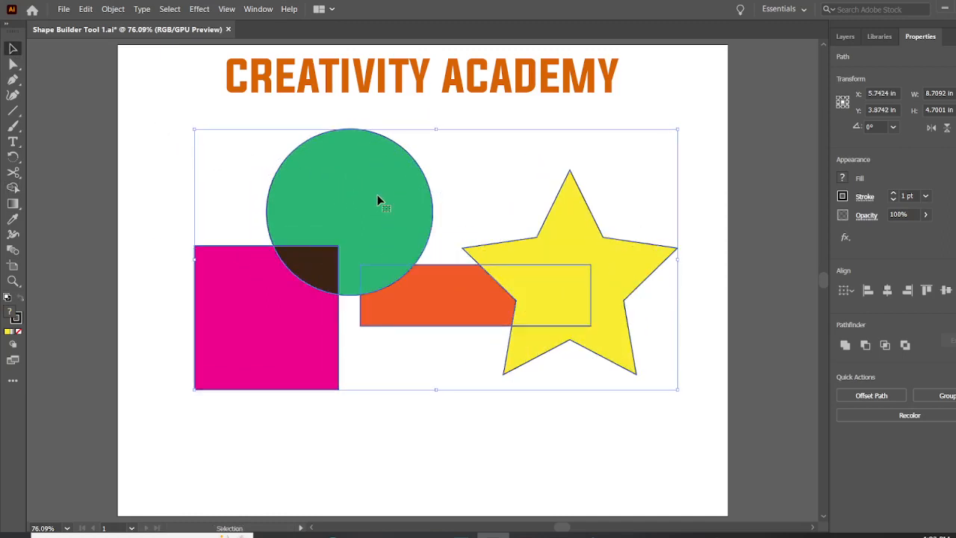
left_click(187, 106)
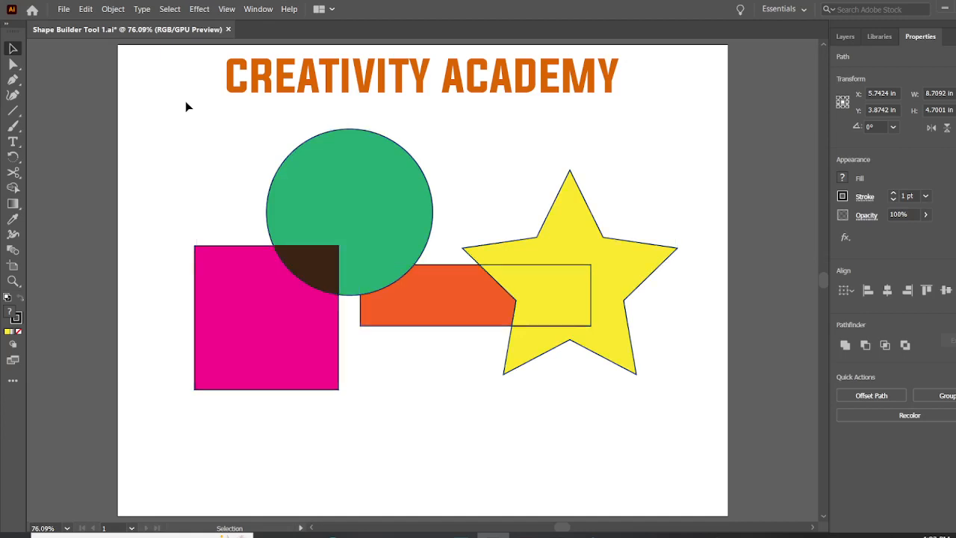
Step: Select the circle, the square and their overlap together, and clear the selection
left_click_drag(195, 145, 304, 233)
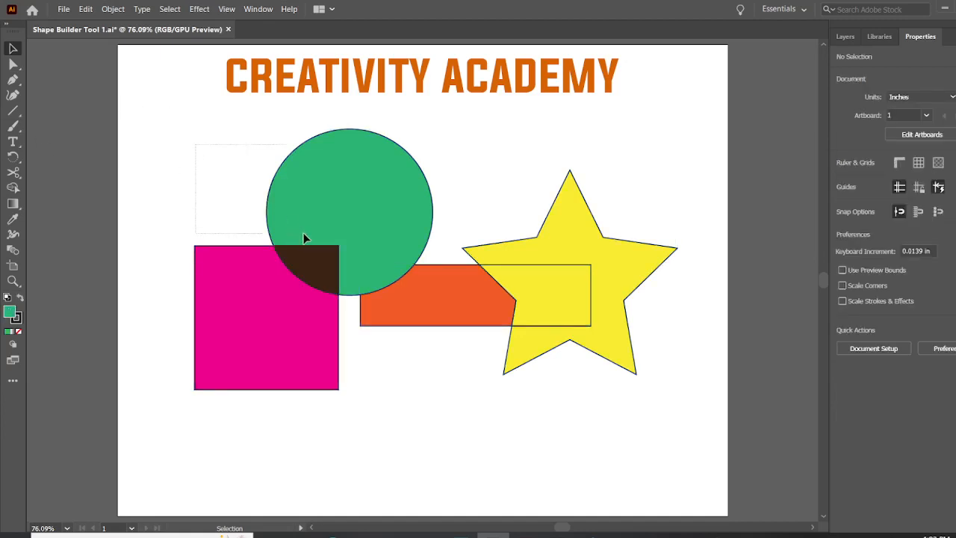
left_click_drag(321, 292, 323, 293)
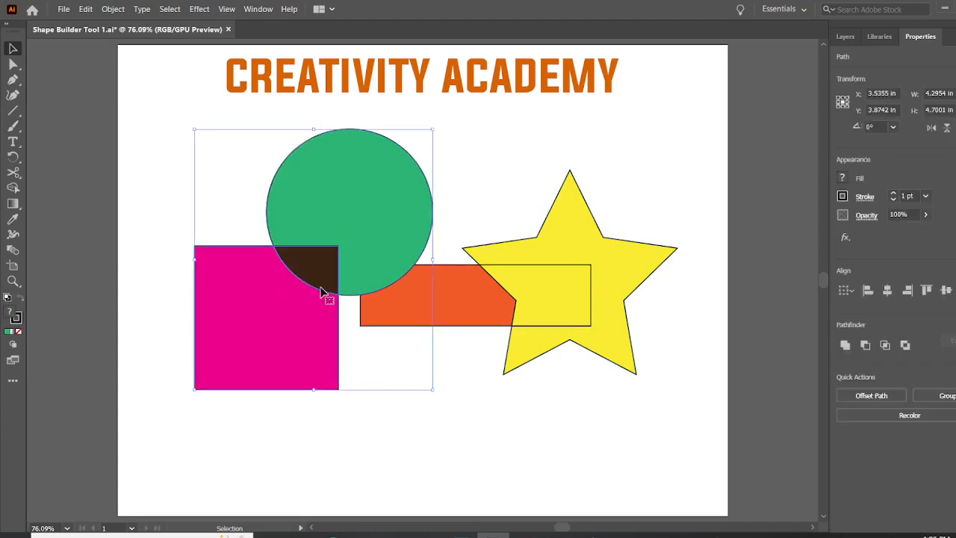
key("alt+c")
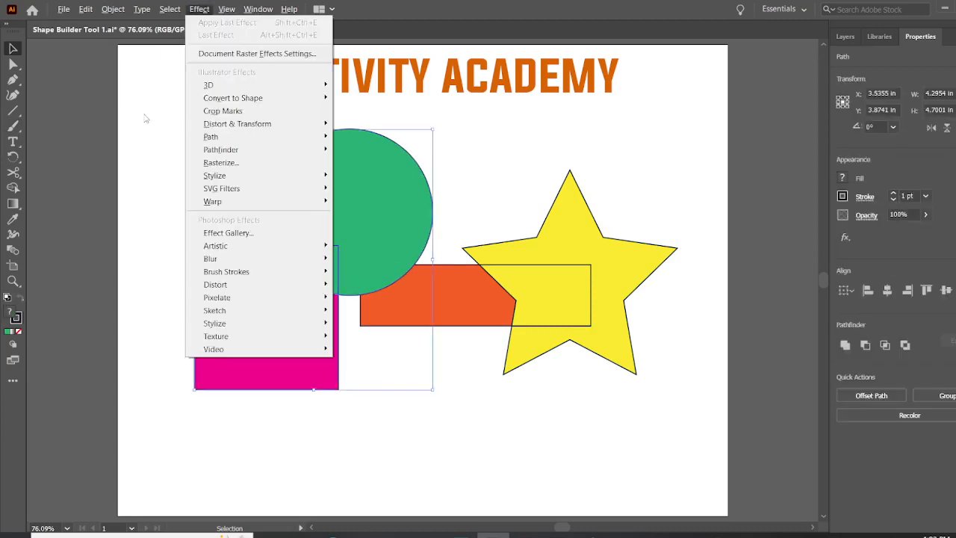
left_click(473, 161)
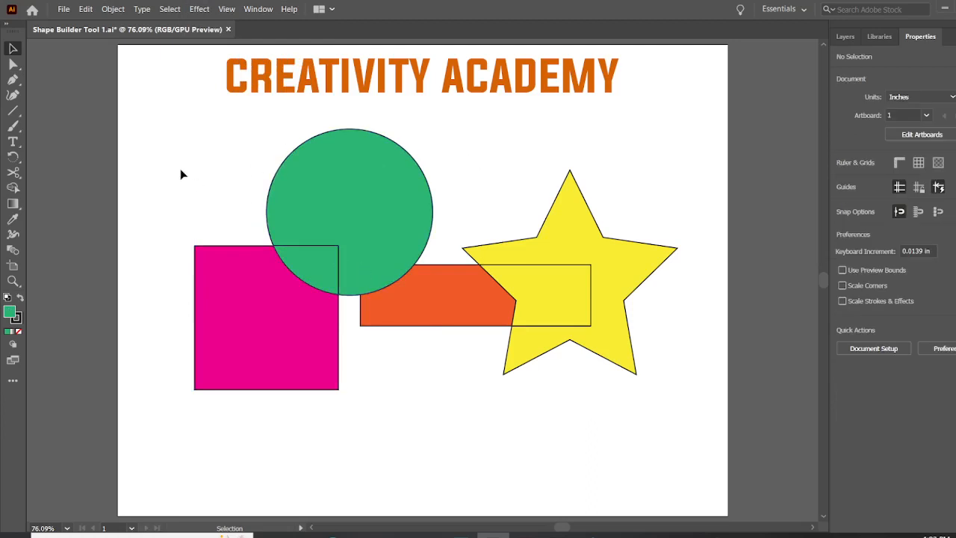
Step: Select all the overlapping shapes, try removing the overlap between the circle and square with Shape Builder, and undo the removal
left_click_drag(235, 124, 579, 388)
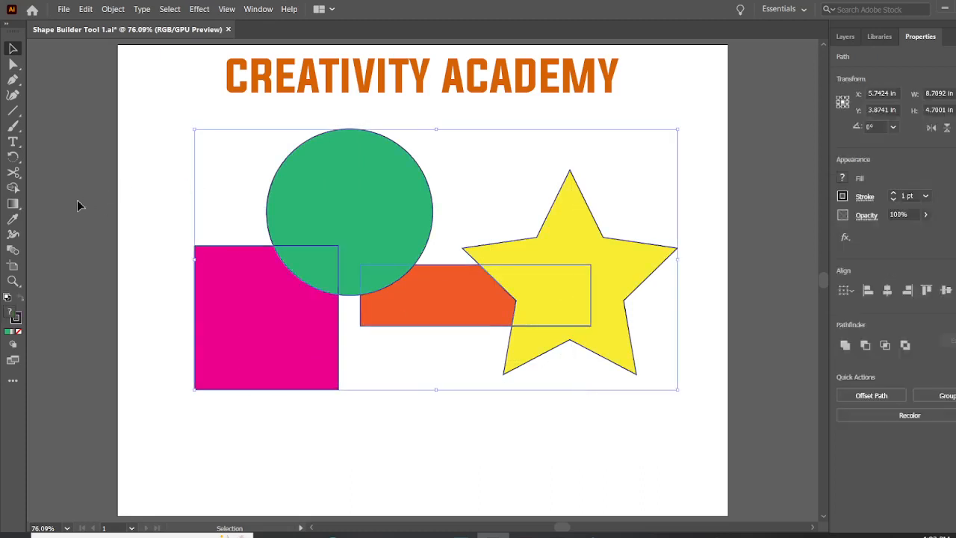
left_click(14, 188)
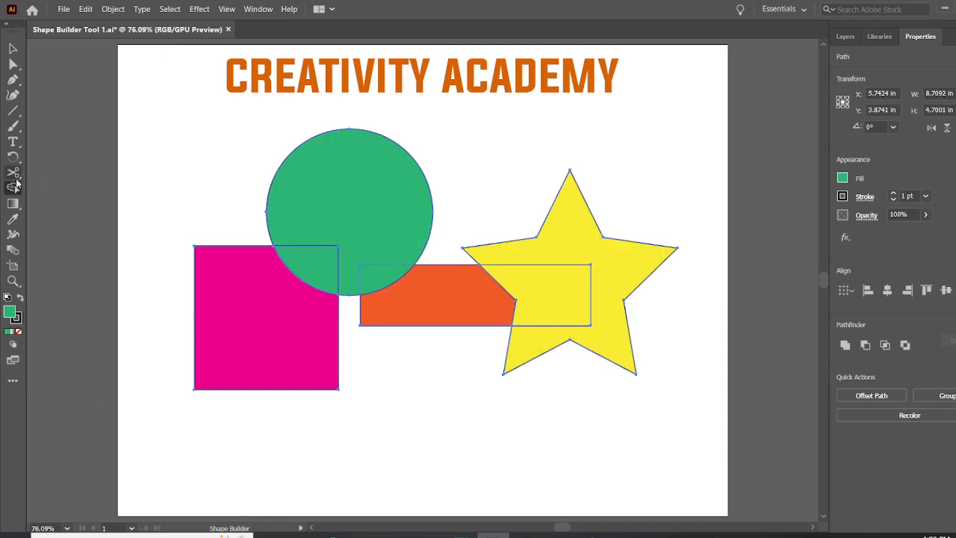
left_click(316, 264, "alt")
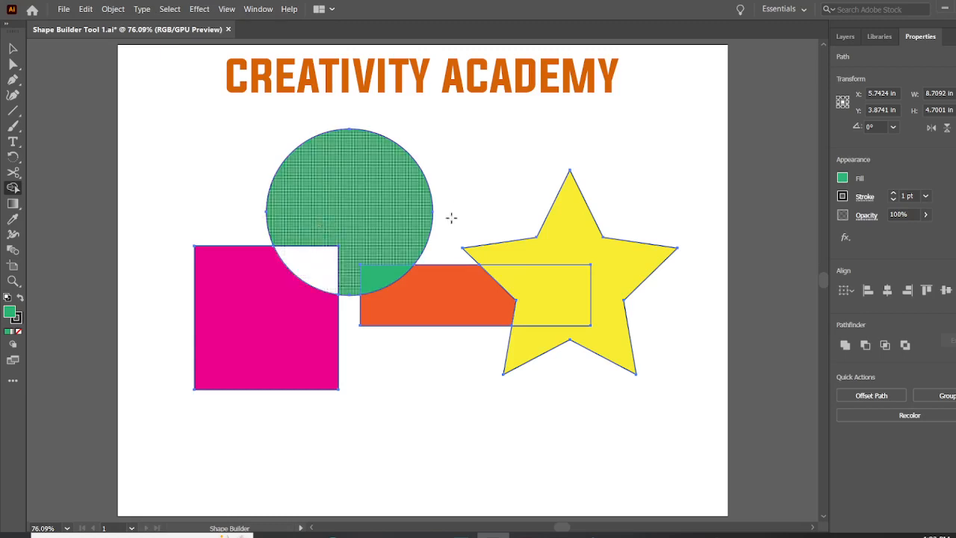
key("ctrl")
key("ctrl+z")
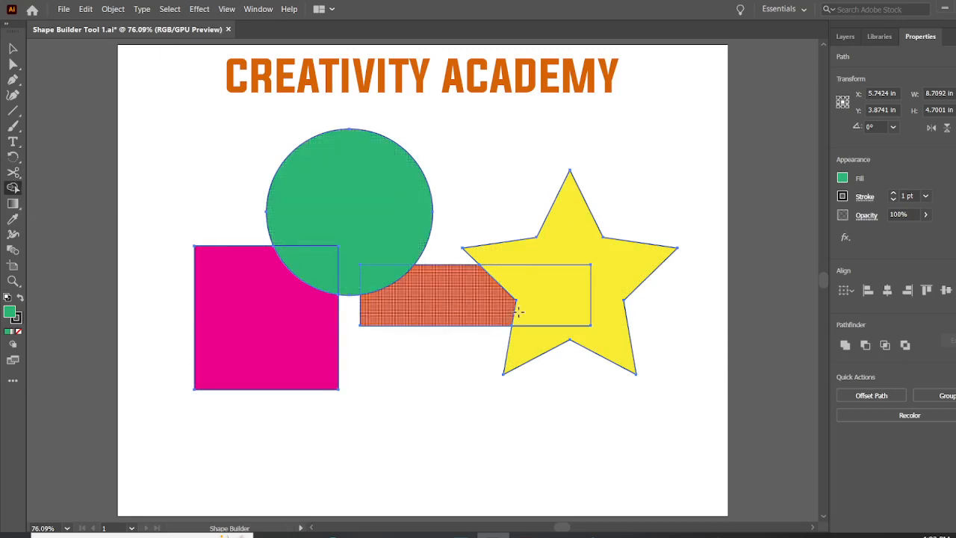
Step: Try removing the rectangle's orange region and its overlap with the circle using Shape Builder, undoing each removal
left_click(457, 305, "alt")
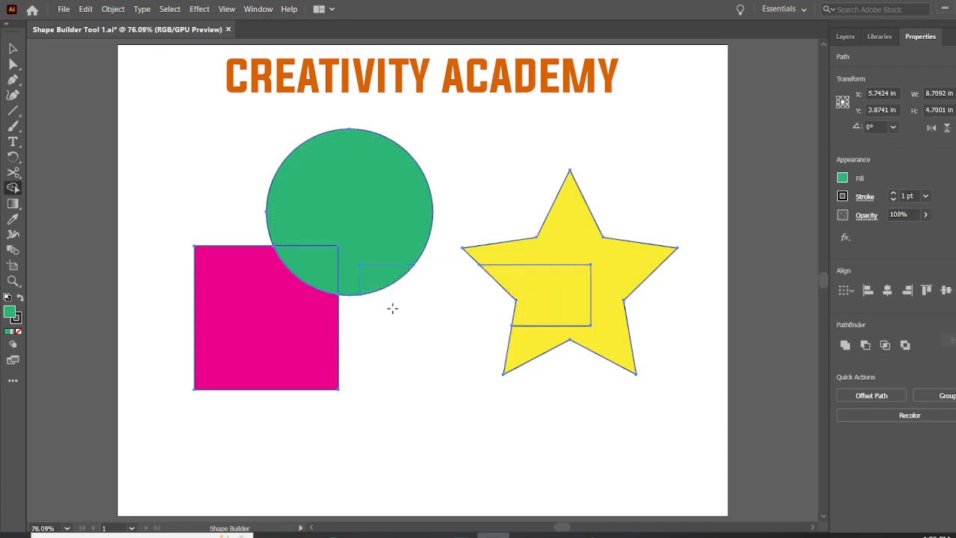
key("v")
key("ctrl+z")
key("shift+m")
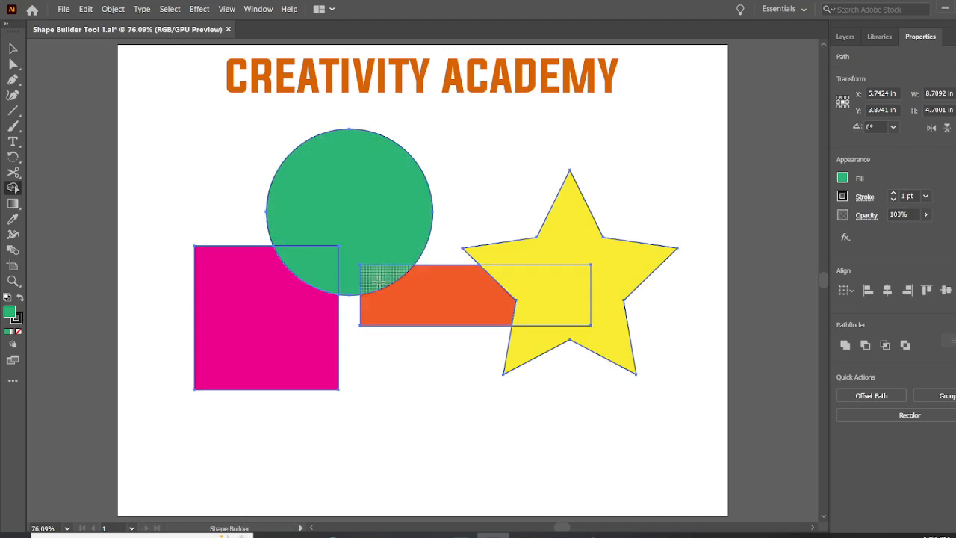
left_click(379, 282, "alt")
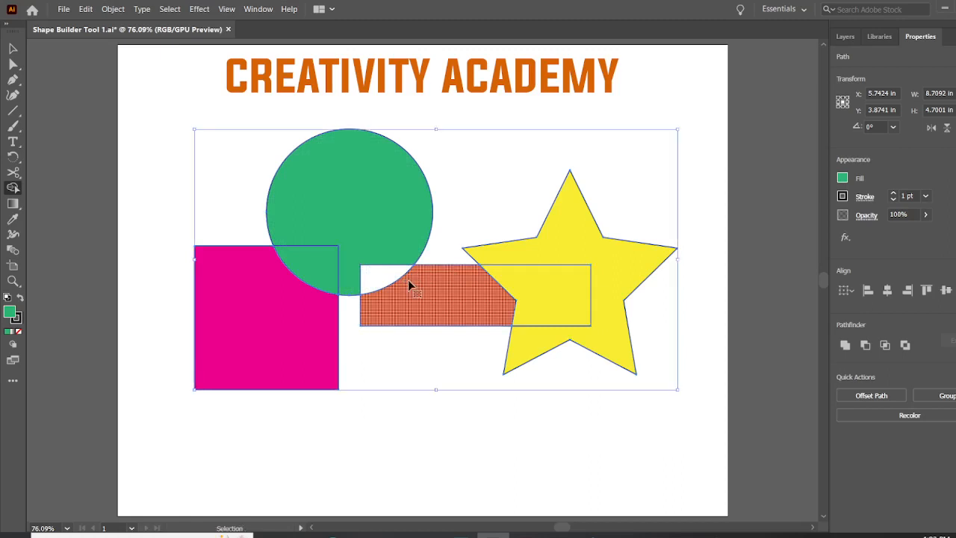
key("ctrl+z")
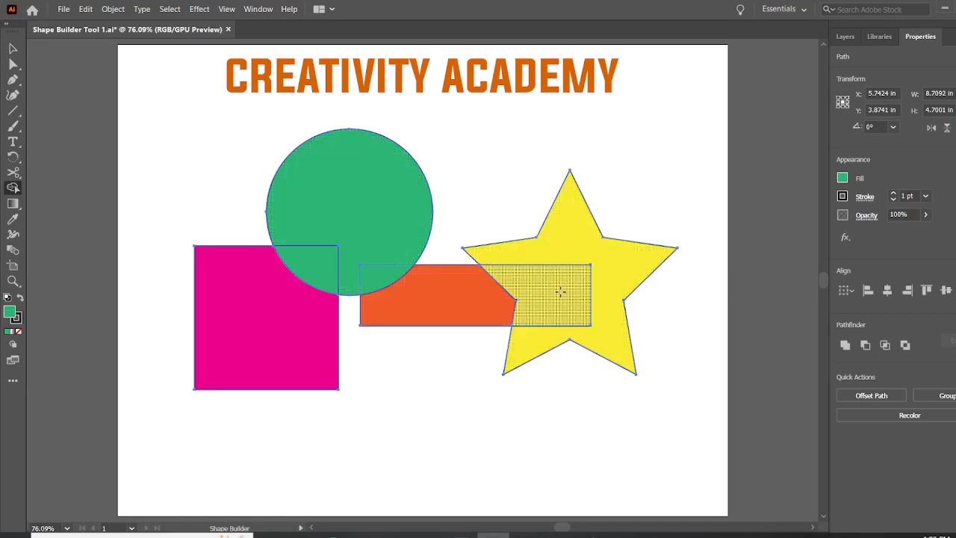
Step: Remove the overlap between the star and rectangle, try merging the circle and square into one green shape, and undo the merge
left_click(560, 291, "alt")
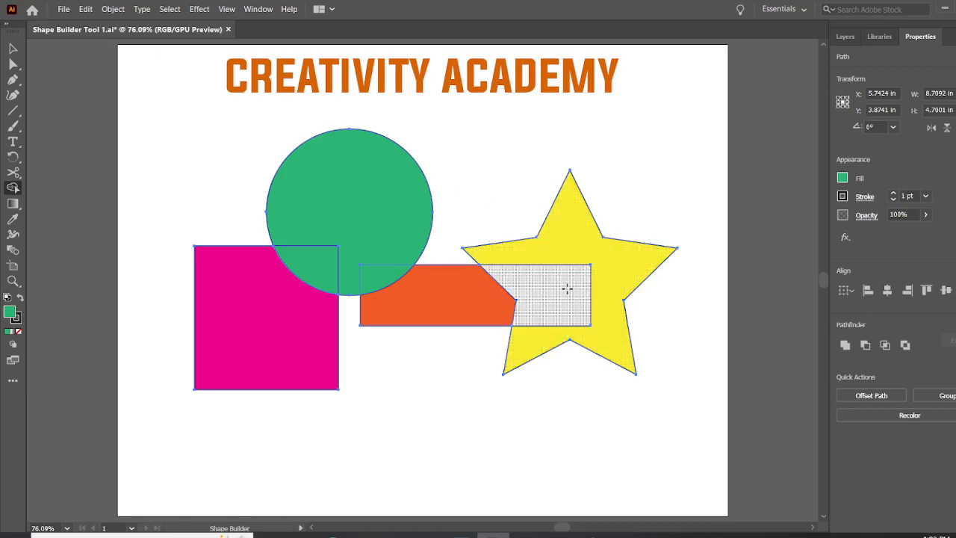
left_click(520, 278, "alt")
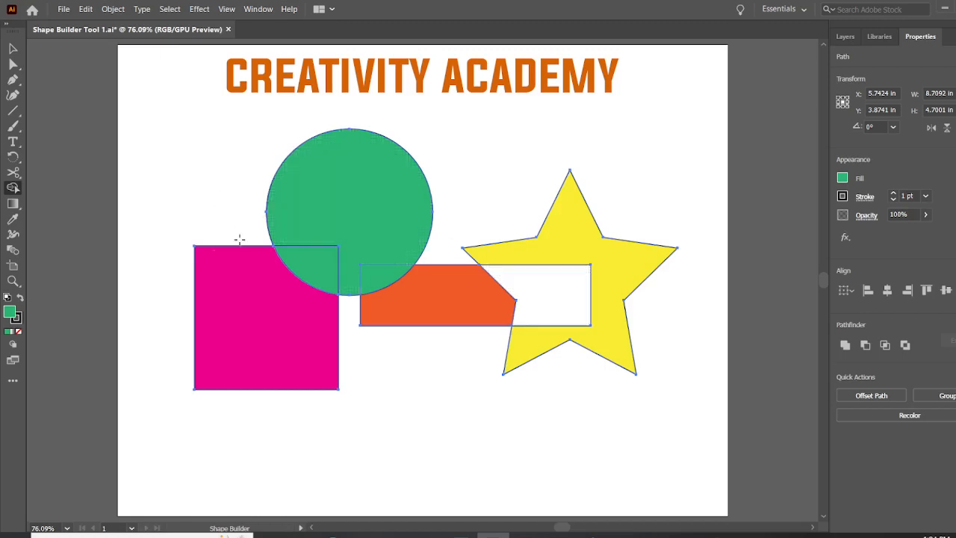
left_click_drag(330, 249, 233, 321)
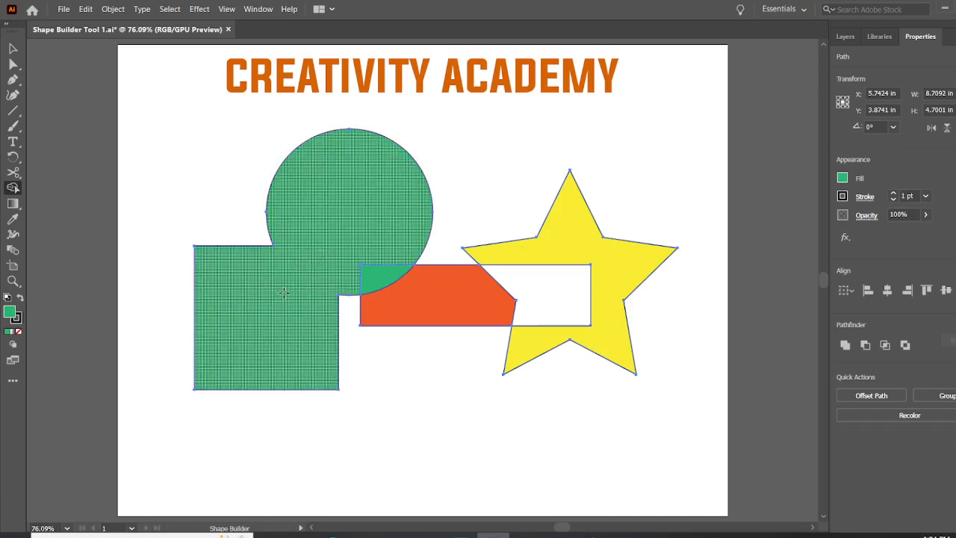
key("ctrl+z")
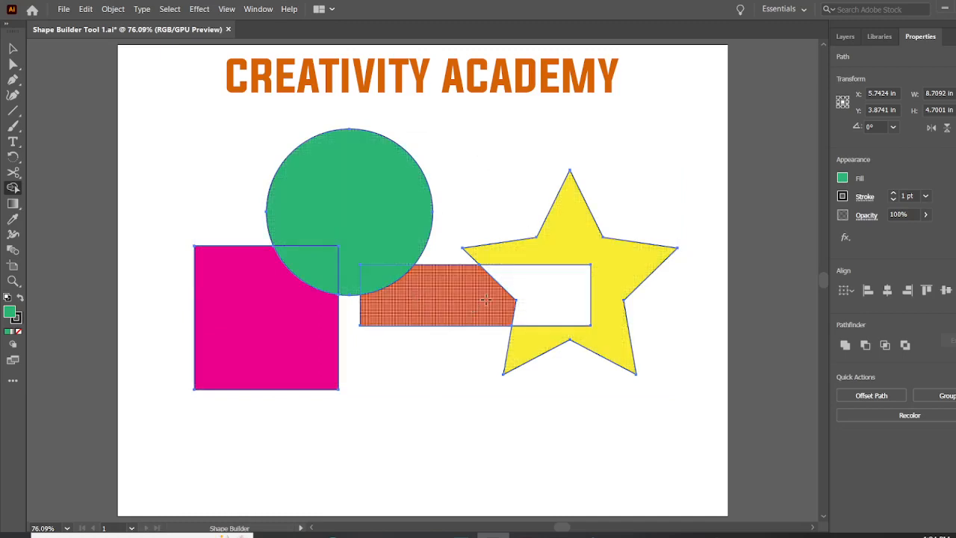
Step: Set the fill to the yellow-orange gradient swatch and apply it to the region where the star and rectangle overlap
left_click(843, 180)
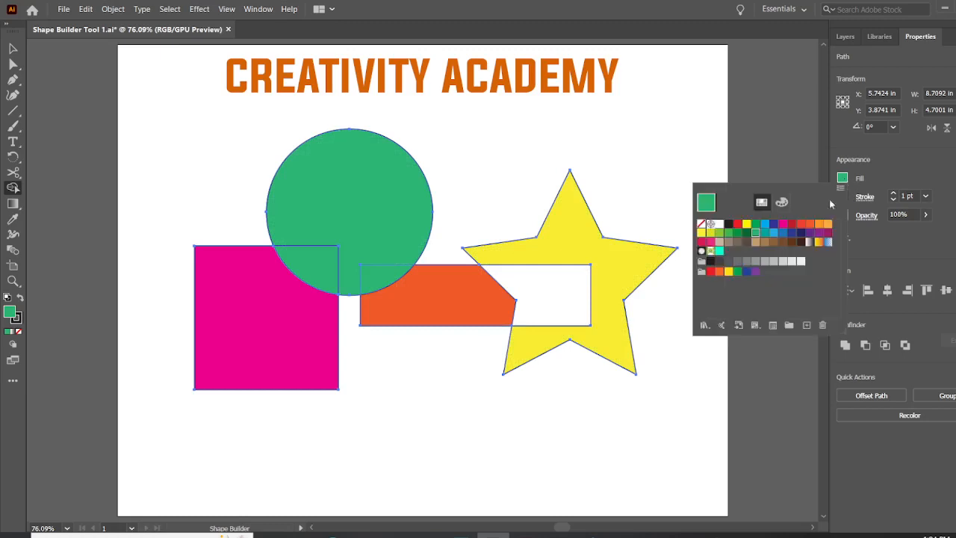
left_click(819, 242)
left_click(778, 144)
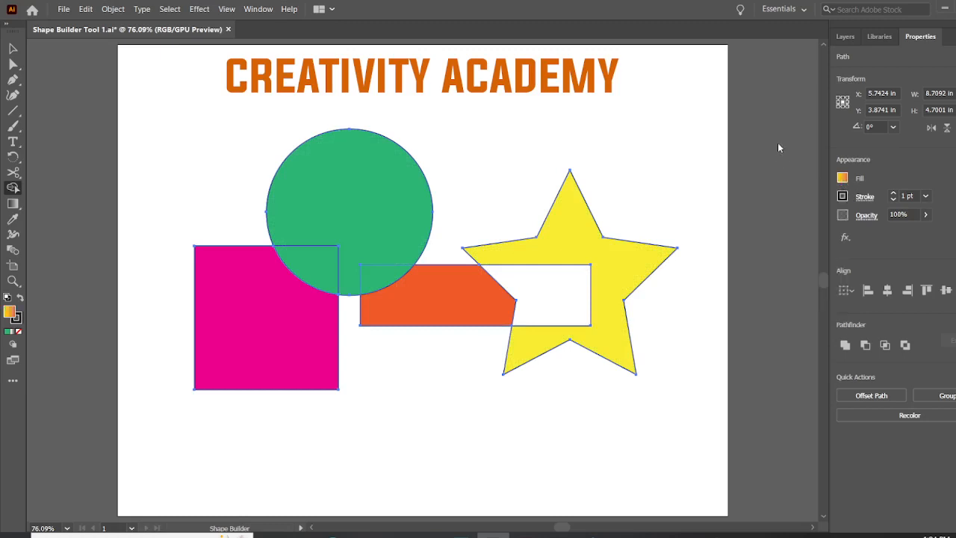
left_click(570, 304)
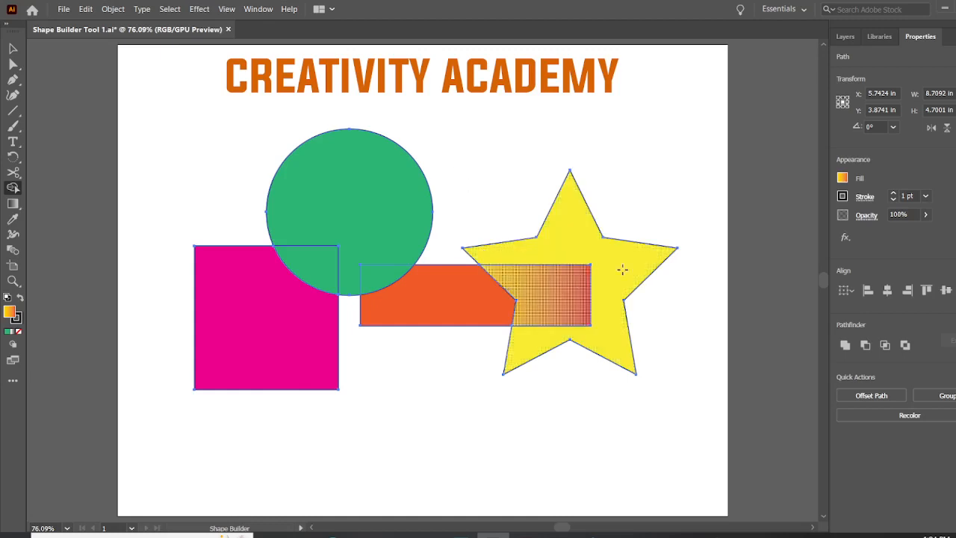